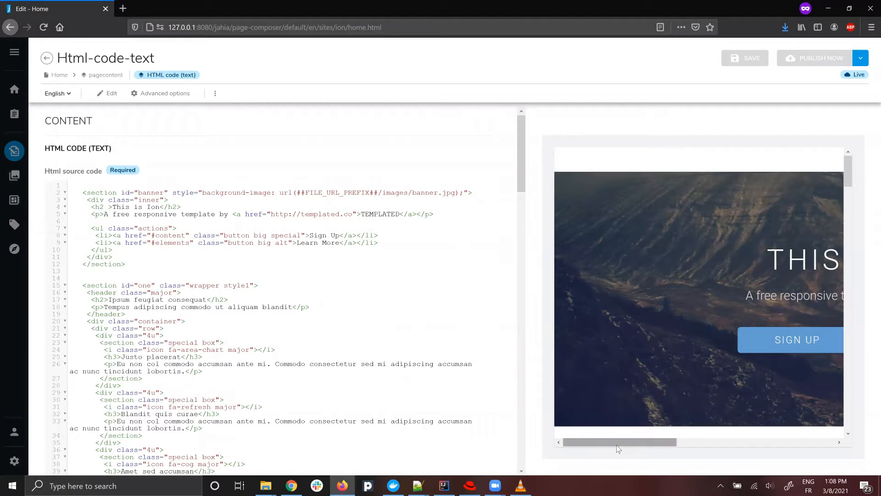
Add the attribute data-jahia-text="title" to the banner's h2 tag and save the HTML code.
{"action": "left_click_drag", "start_coordinate": [615, 442], "coordinate": [691, 445]}
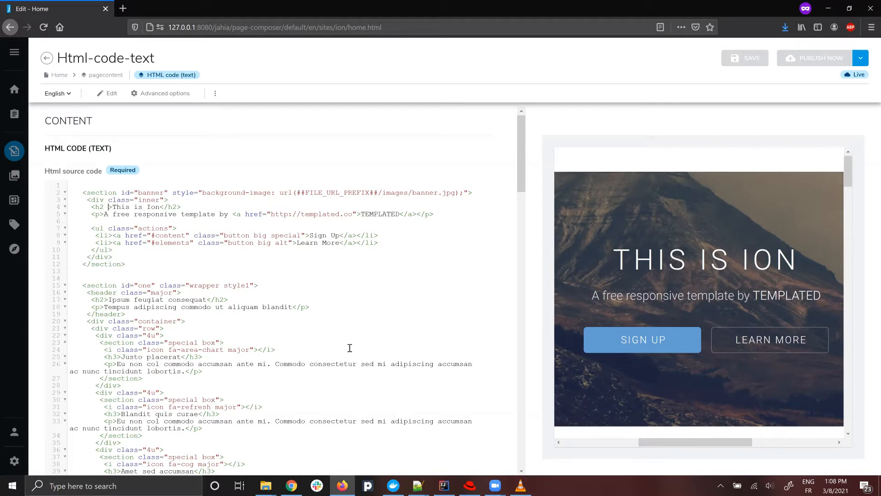
{"action": "type", "text": "data-jah"}
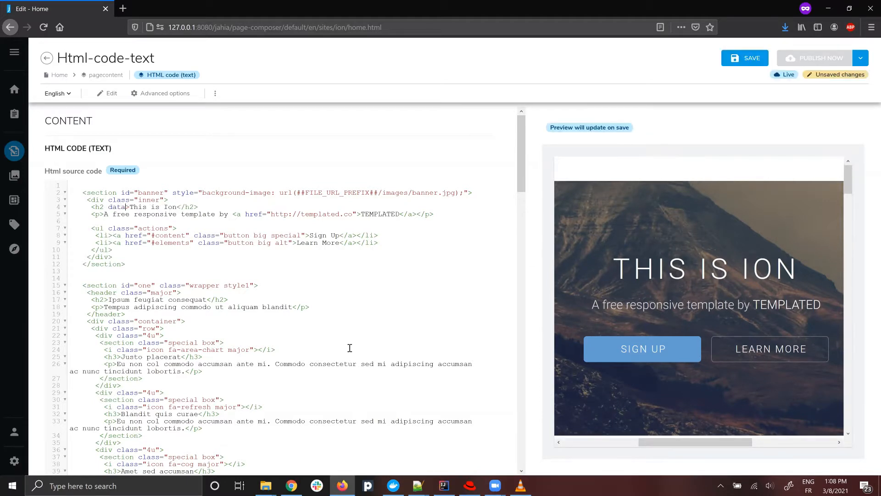
{"action": "type", "text": "ia-text=\"\""}
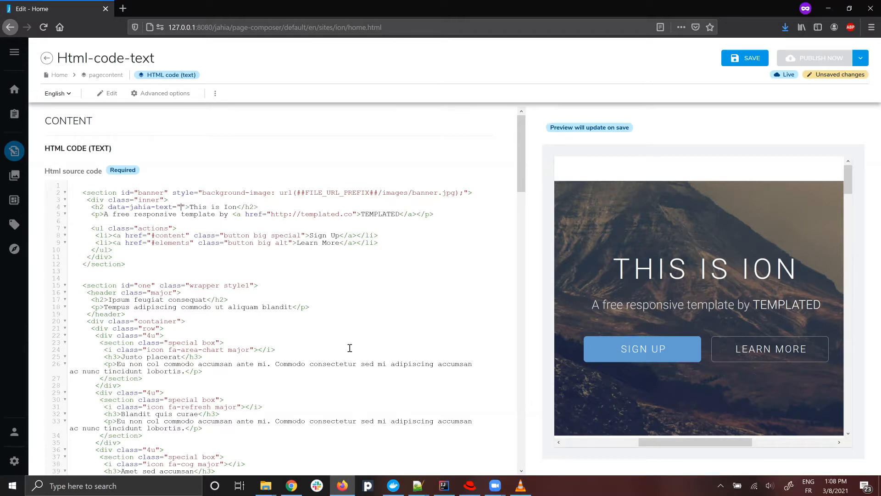
{"action": "type", "text": "title"}
{"action": "left_click", "coordinate": [750, 62]}
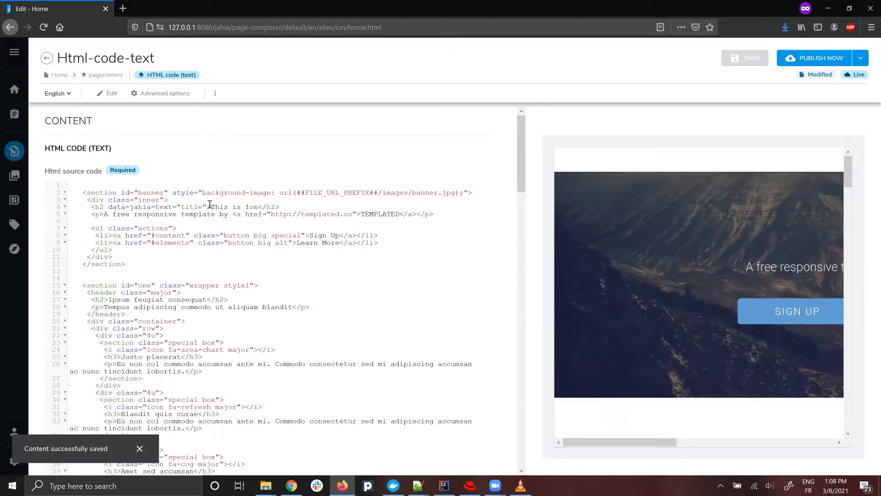
Copy the h2 text "This is Ion" and save it as the simple text content in the banner's title placeholder.
{"action": "left_click_drag", "start_coordinate": [210, 207], "coordinate": [258, 206]}
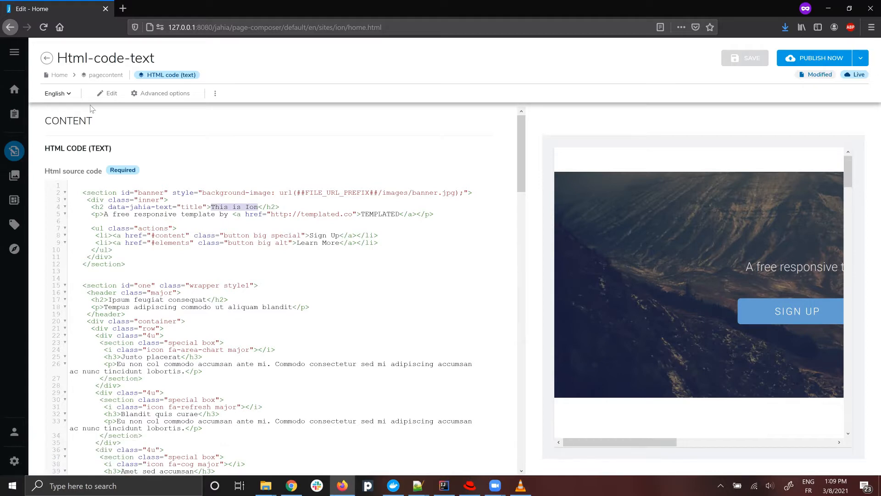
{"action": "left_click", "coordinate": [46, 57]}
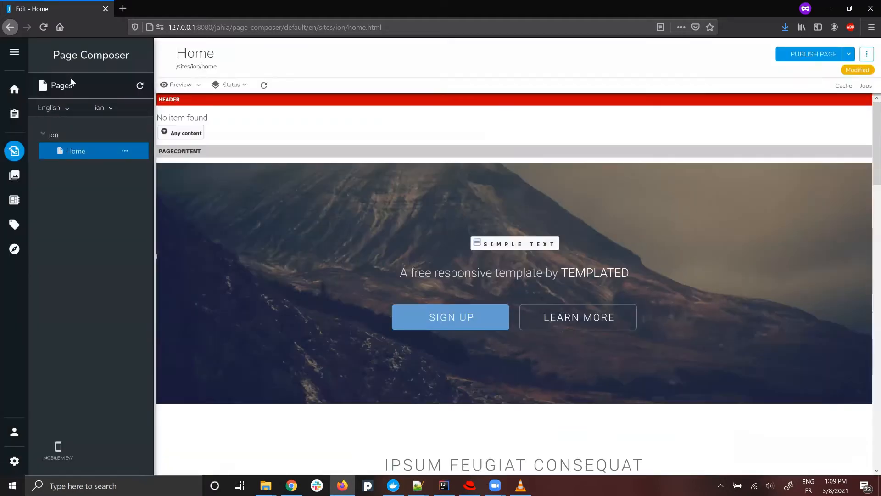
{"action": "double_click", "coordinate": [523, 245]}
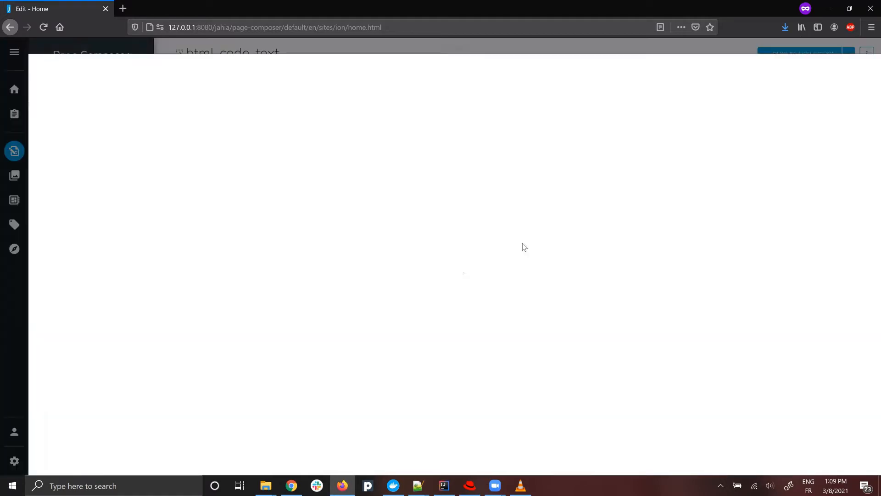
{"action": "left_click", "coordinate": [135, 192]}
{"action": "type", "text": "This is text"}
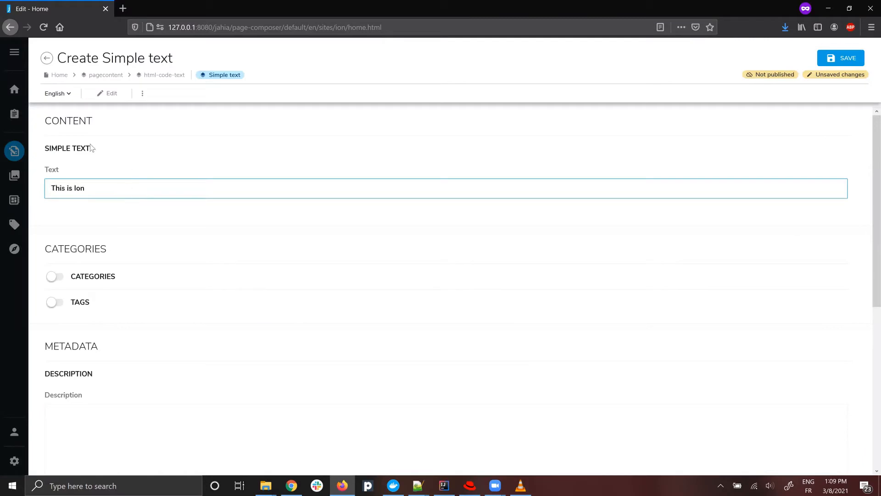
{"action": "left_click", "coordinate": [841, 58]}
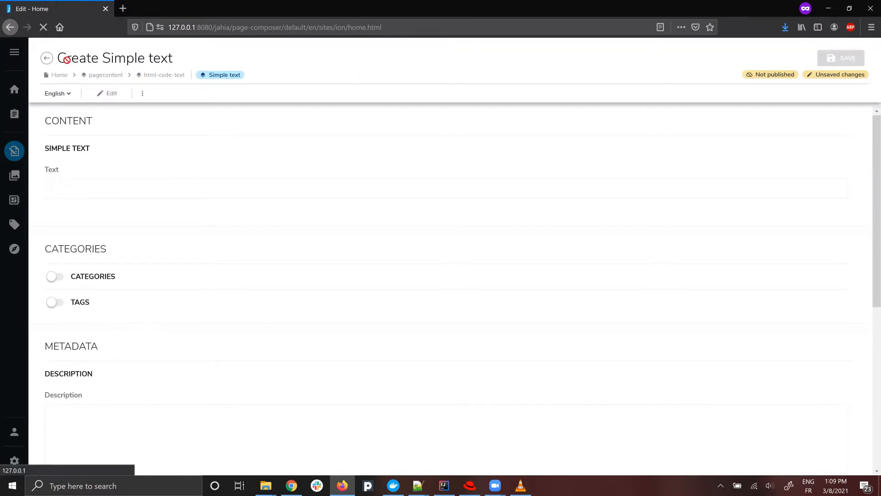
{"action": "left_click", "coordinate": [47, 59]}
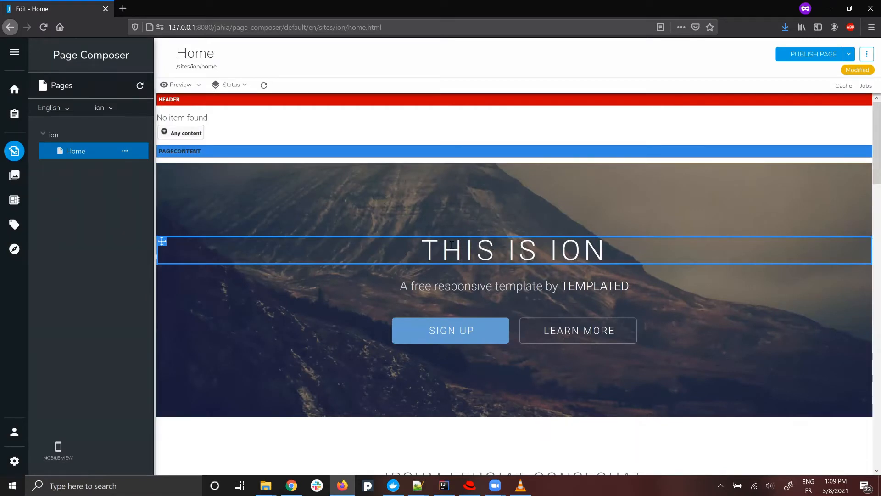
Check the banner title's available options and its editing form, and return to the Home page.
{"action": "right_click", "coordinate": [430, 248]}
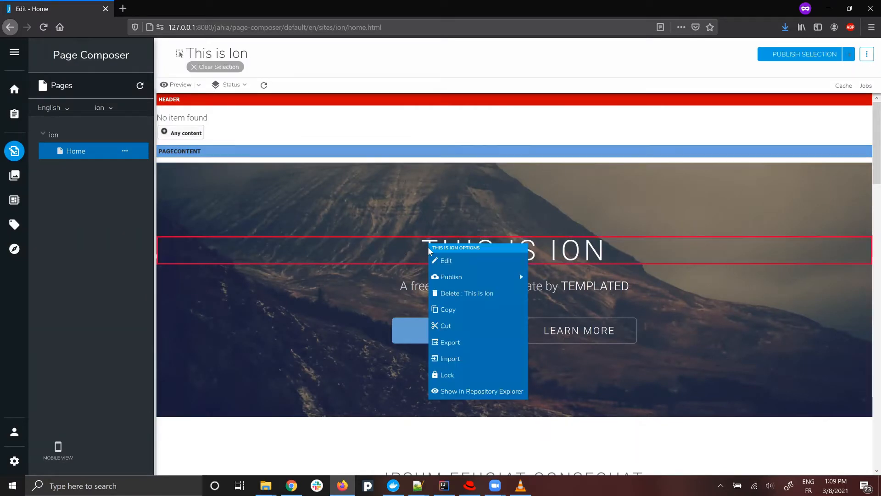
{"action": "left_click", "coordinate": [359, 255]}
{"action": "double_click", "coordinate": [359, 255]}
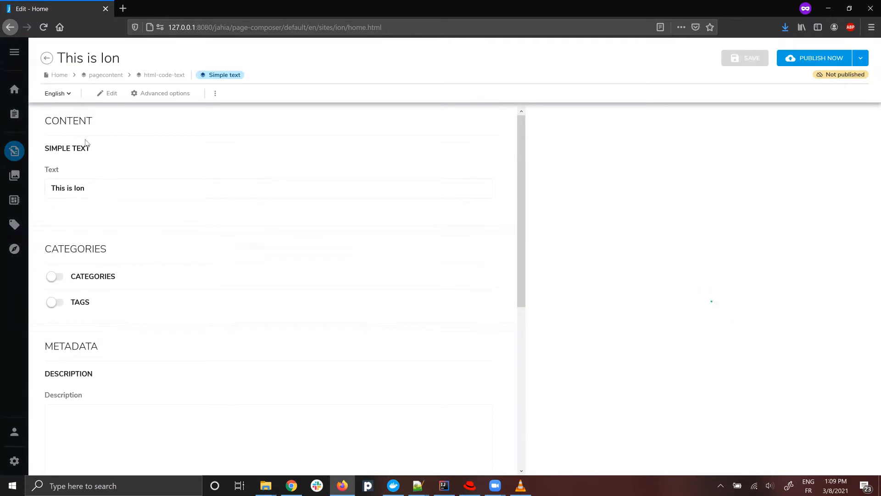
{"action": "left_click", "coordinate": [46, 58]}
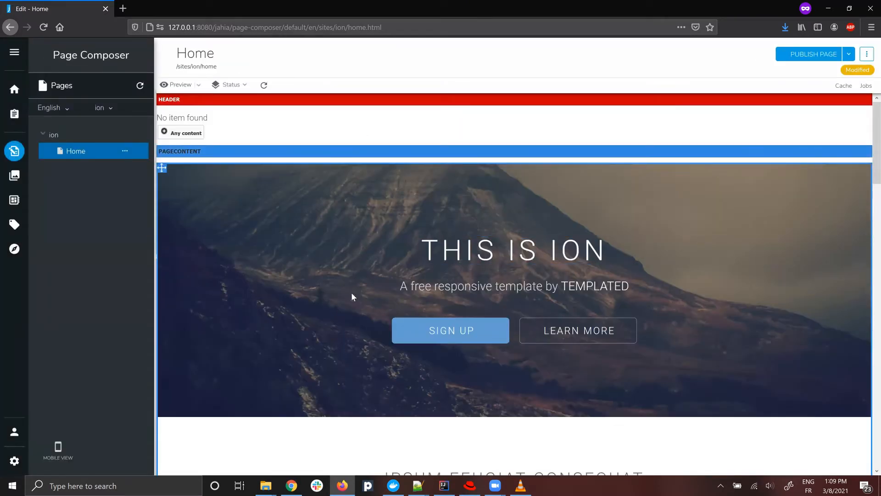
In the banner's HTML code, wrap the paragraph and actions list in a div with data-jahia-richtext="subtitle".
{"action": "double_click", "coordinate": [325, 312]}
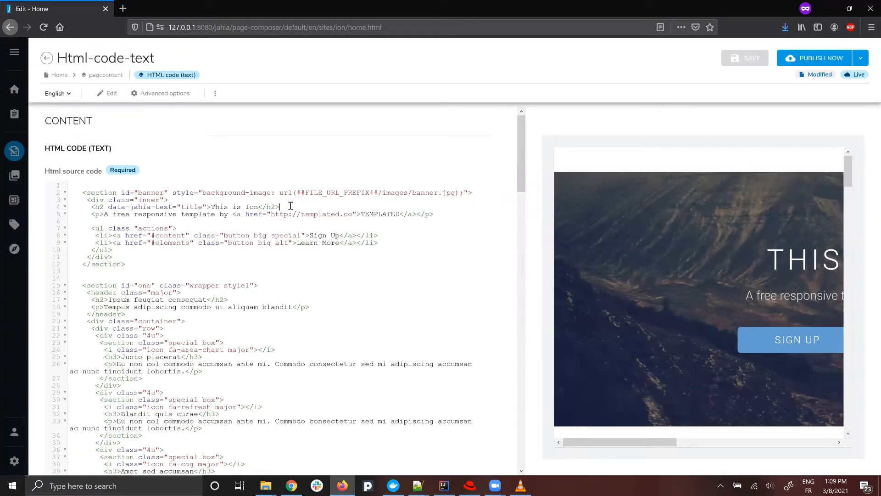
{"action": "key", "text": "Return"}
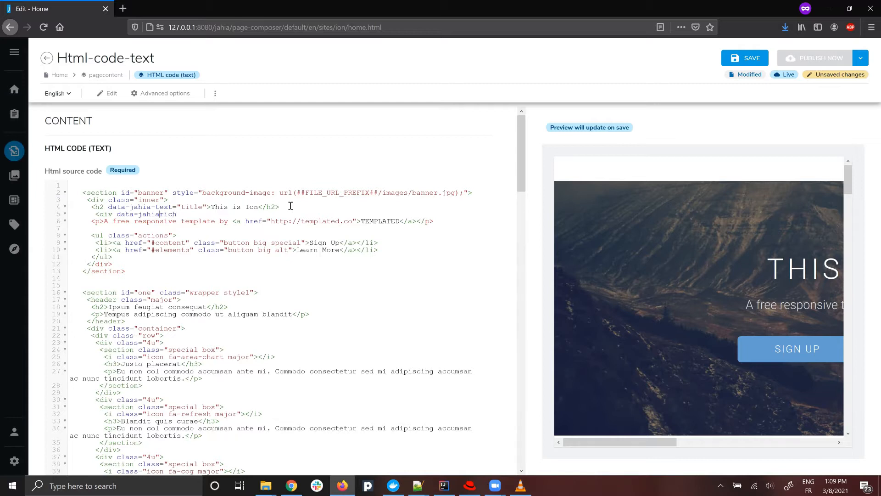
{"action": "type", "text": "-"}
{"action": "key", "text": "End"}
{"action": "type", "text": "text=\"subtitle\">"}
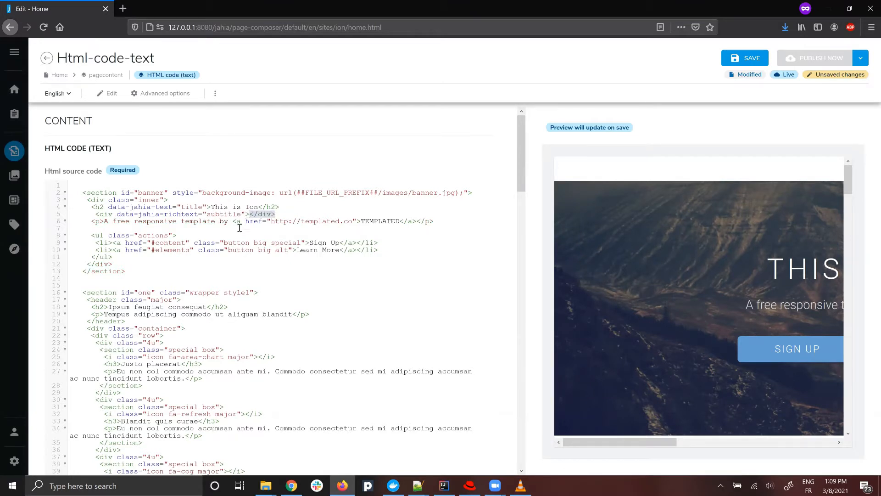
{"action": "key", "text": "Delete"}
{"action": "key", "text": "Return"}
{"action": "type", "text": "</div>"}
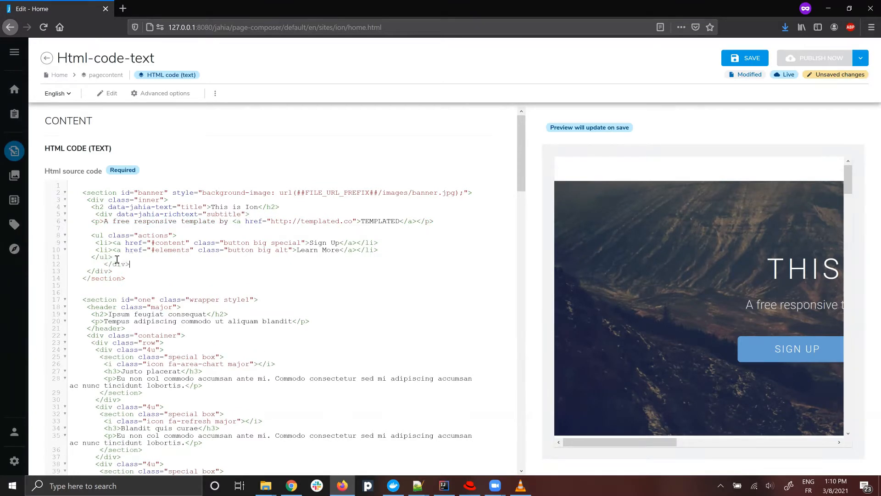
Copy the paragraph and actions list markup inside the subtitle div and save the HTML code.
{"action": "left_click_drag", "start_coordinate": [131, 257], "coordinate": [23, 213]}
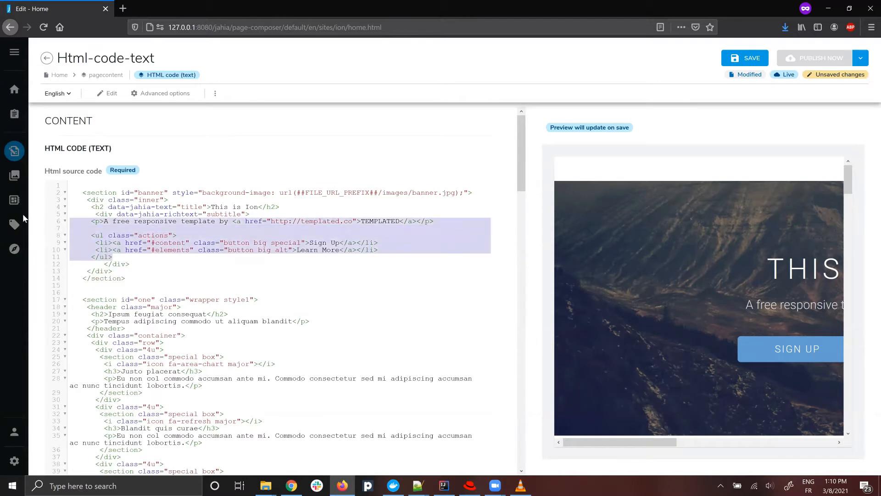
{"action": "left_click", "coordinate": [744, 58]}
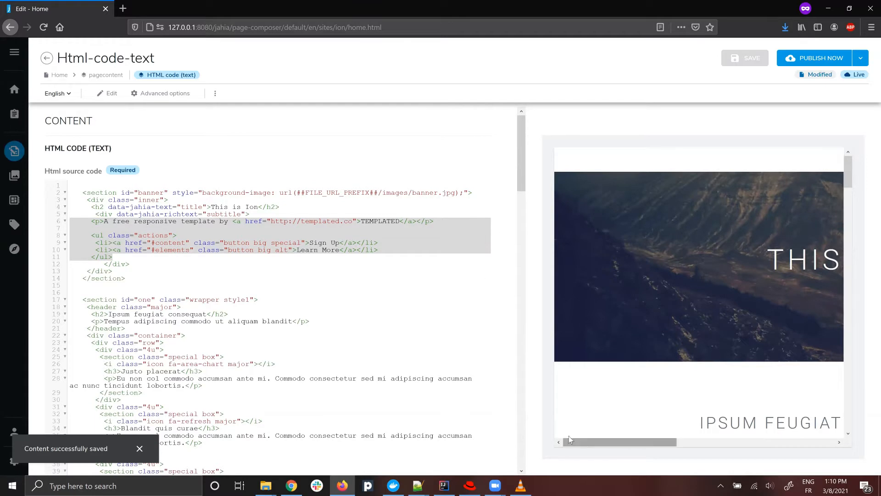
{"action": "left_click_drag", "start_coordinate": [569, 442], "coordinate": [686, 442]}
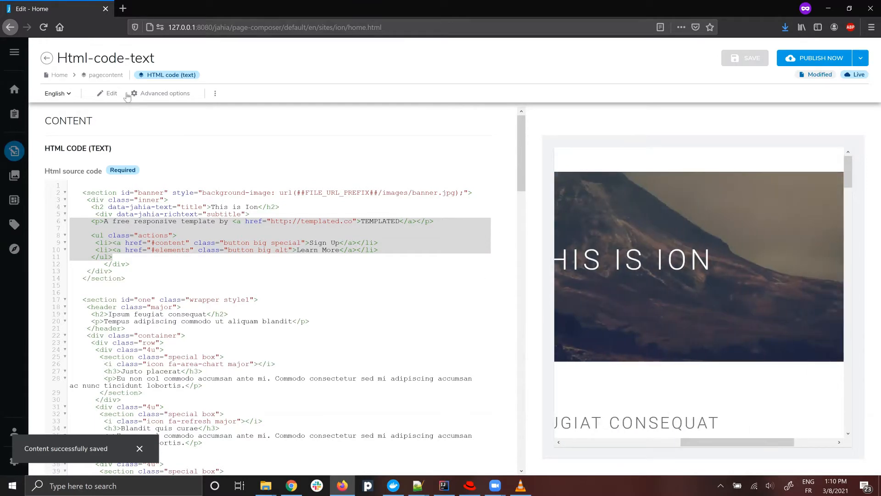
Create rich text content in the banner's subtitle placeholder, using the copied paragraph and list markup as its source.
{"action": "left_click", "coordinate": [46, 57]}
{"action": "left_click", "coordinate": [519, 289]}
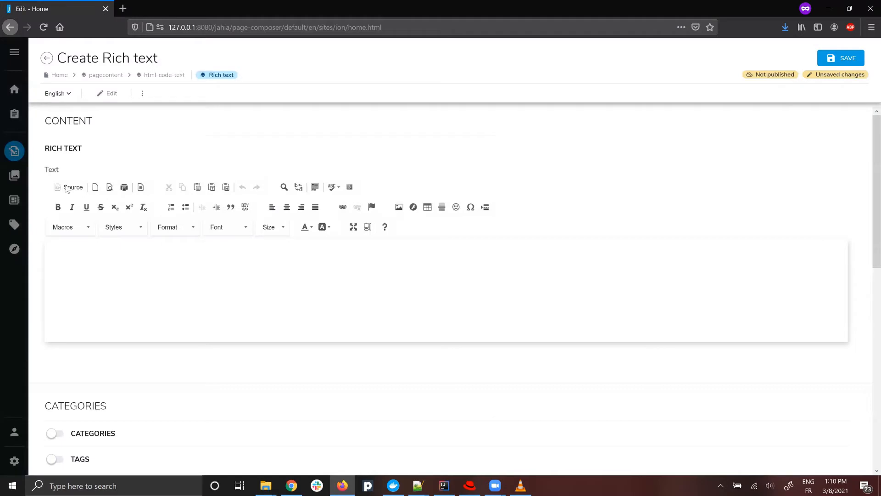
{"action": "left_click", "coordinate": [69, 187]}
{"action": "key", "text": "ctrl+v"}
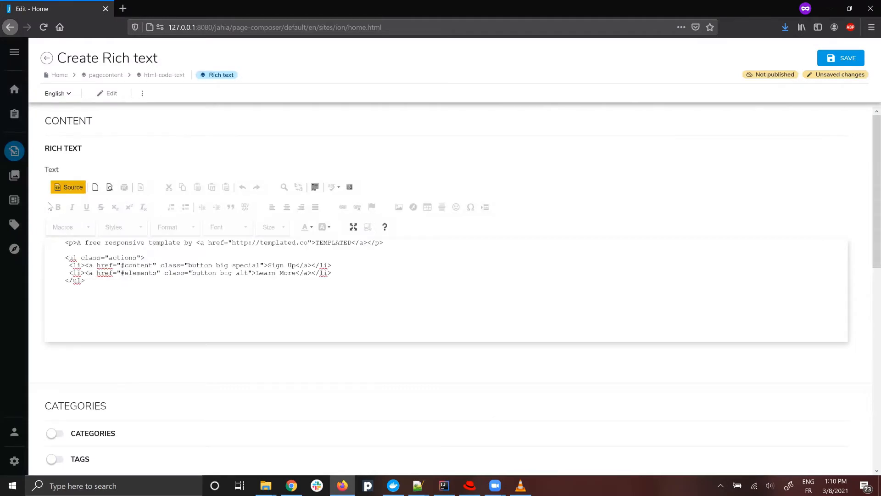
{"action": "left_click", "coordinate": [67, 187]}
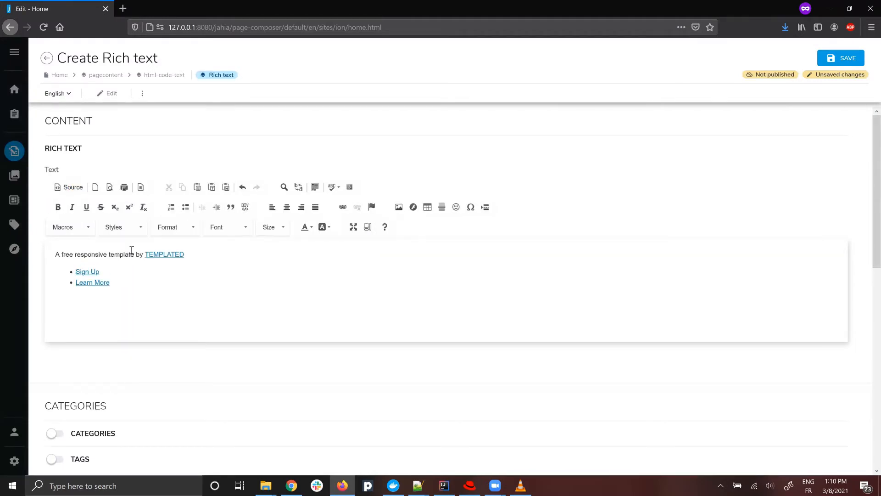
{"action": "double_click", "coordinate": [89, 271]}
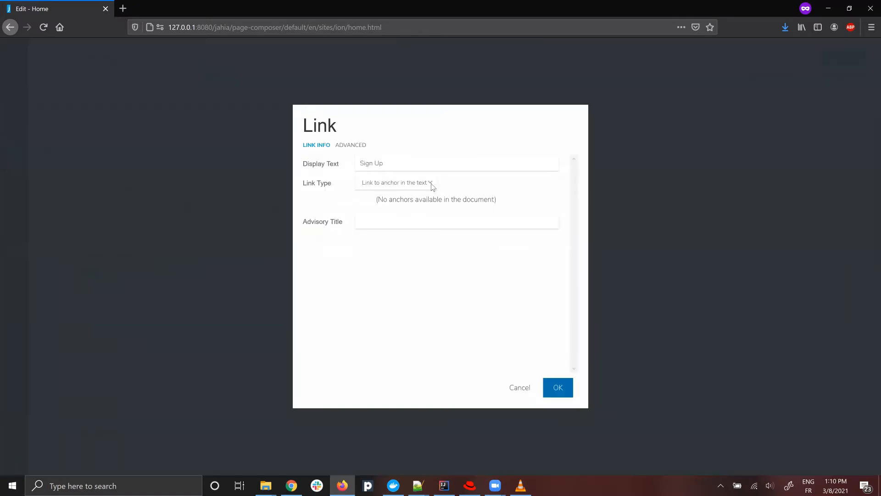
{"action": "left_click", "coordinate": [431, 186]}
{"action": "left_click", "coordinate": [370, 192]}
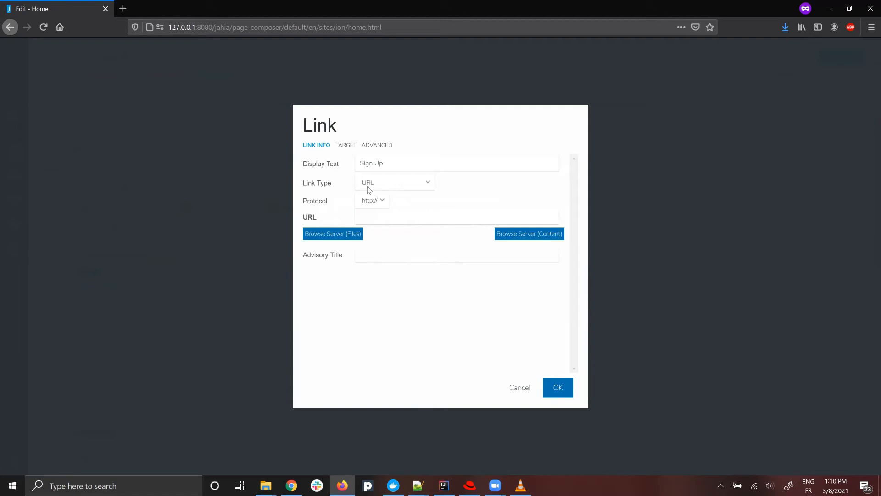
{"action": "left_click", "coordinate": [389, 219]}
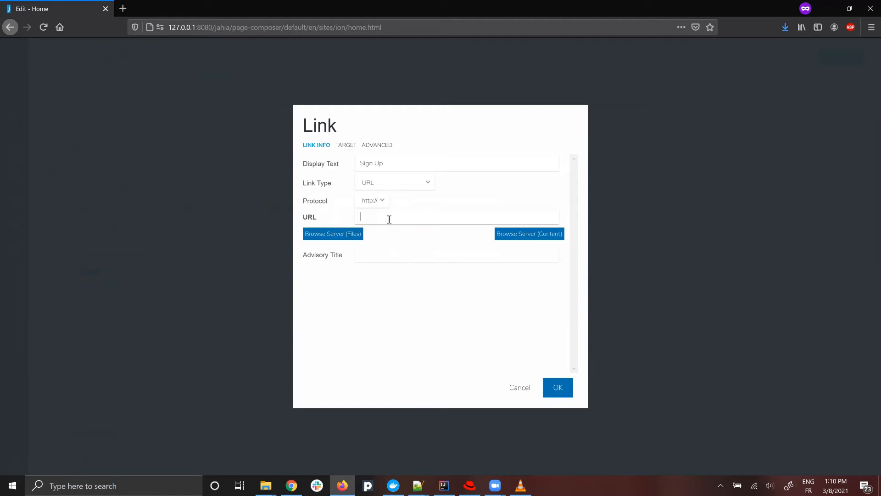
{"action": "left_click", "coordinate": [513, 390]}
{"action": "left_click", "coordinate": [494, 218]}
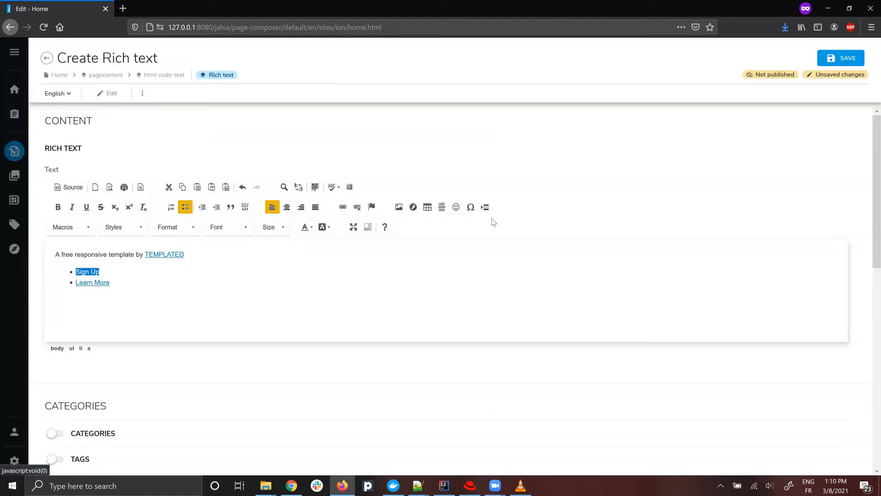
Save the new subtitle rich text content.
{"action": "left_click", "coordinate": [841, 58]}
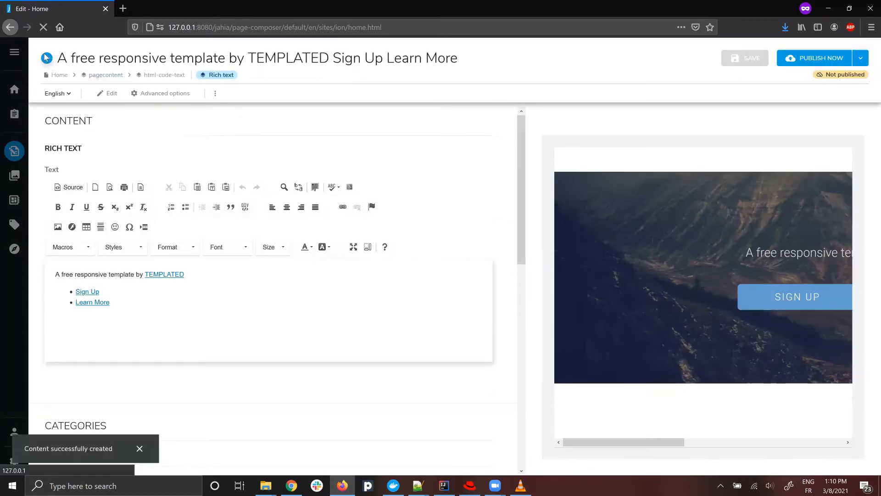
In the page's HTML code, add data-jahia-image="pic1" to the link around pic01.jpg and save the code.
{"action": "scroll", "coordinate": [456, 244], "scroll_direction": "down", "scroll_amount": 10}
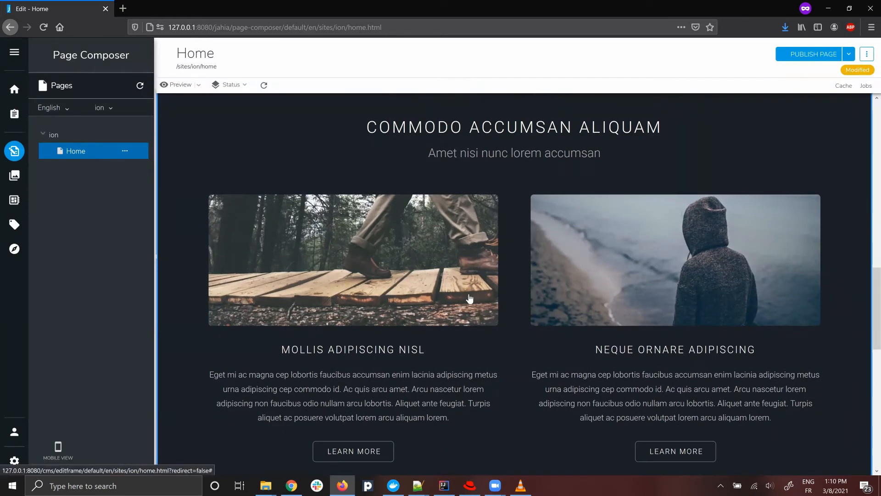
{"action": "right_click", "coordinate": [485, 358]}
{"action": "left_click", "coordinate": [506, 323]}
{"action": "scroll", "coordinate": [319, 299], "scroll_direction": "down", "scroll_amount": 10}
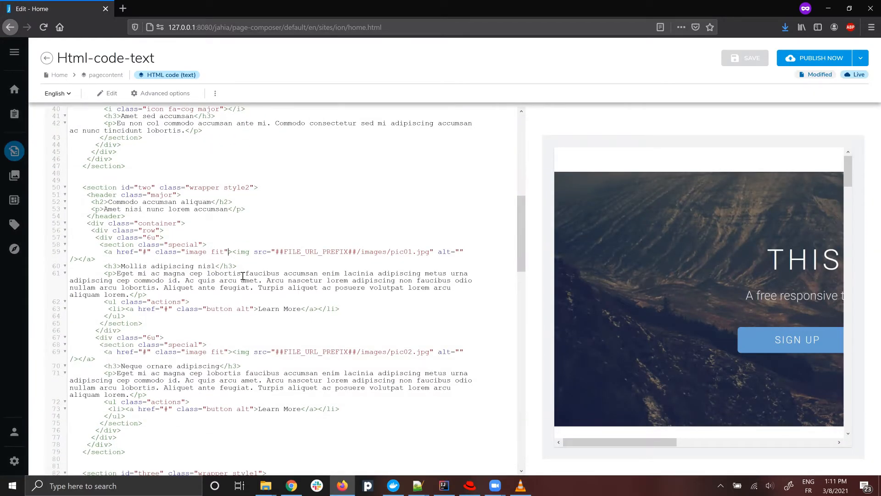
{"action": "type", "text": "data-jahia-"}
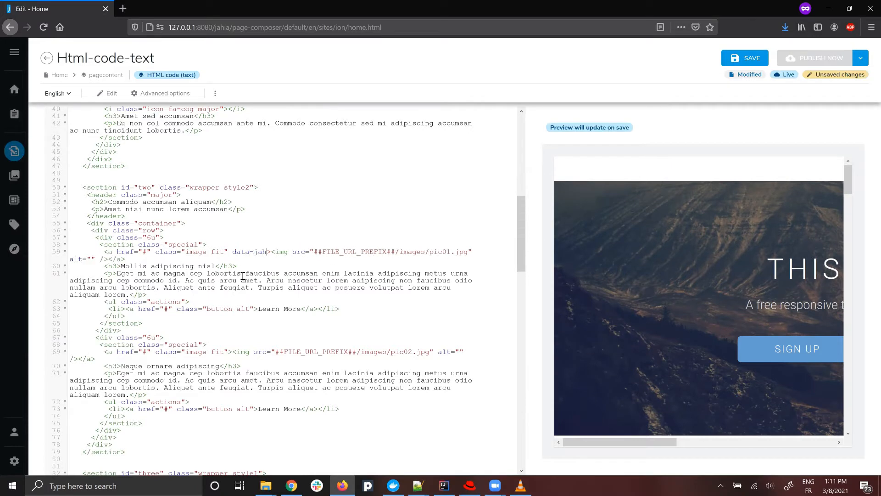
{"action": "type", "text": "image=\""}
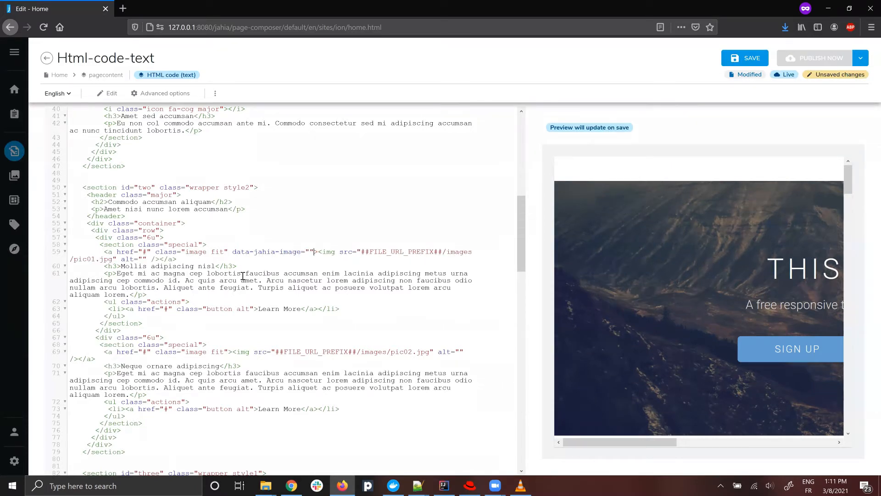
{"action": "type", "text": "pic1"}
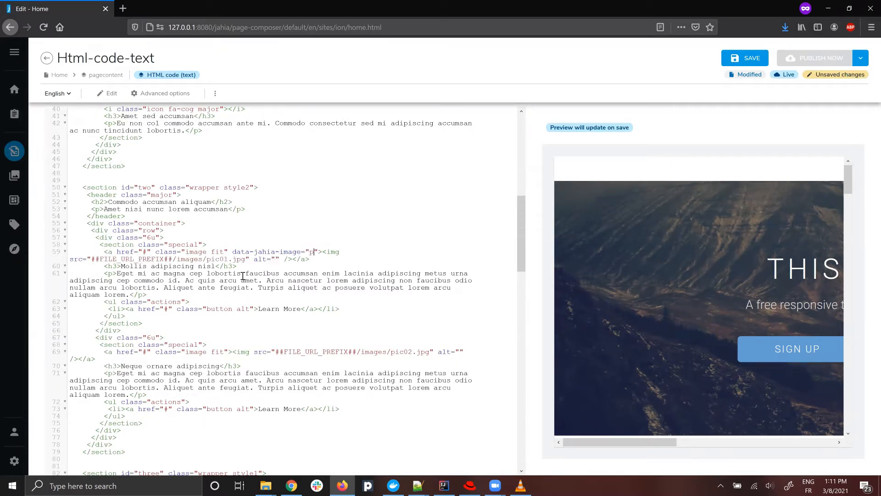
{"action": "left_click", "coordinate": [736, 59]}
Create image content in the pic1 placeholder above "Mollis adipiscing nisl", using pic01.jpg from the ion images folder, and save it.
{"action": "left_click", "coordinate": [46, 58]}
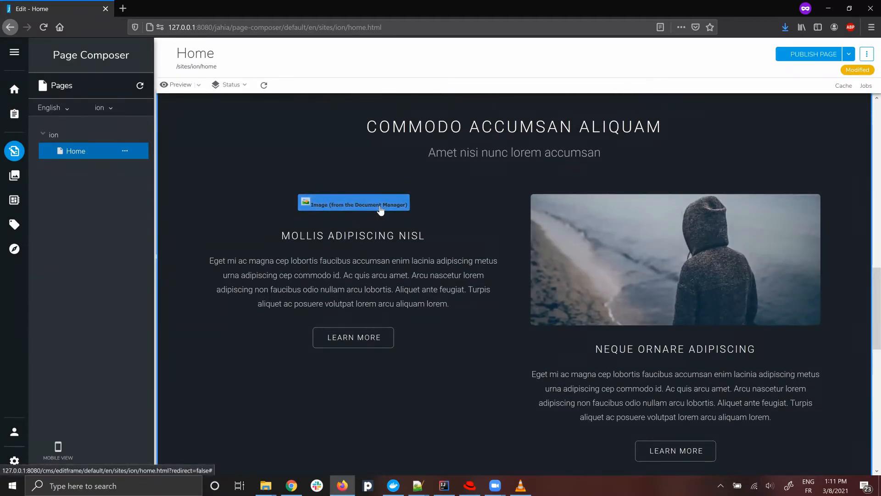
{"action": "left_click", "coordinate": [379, 206]}
{"action": "left_click", "coordinate": [401, 207]}
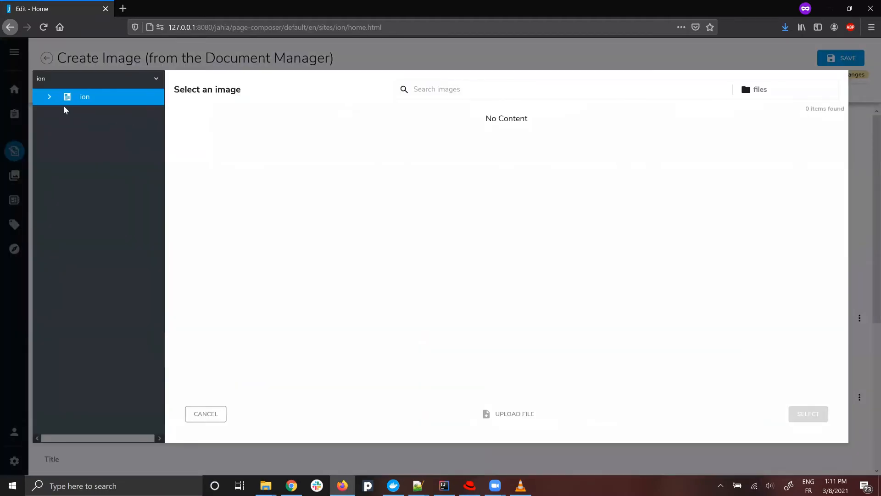
{"action": "left_click", "coordinate": [50, 97]}
{"action": "left_click", "coordinate": [102, 133]}
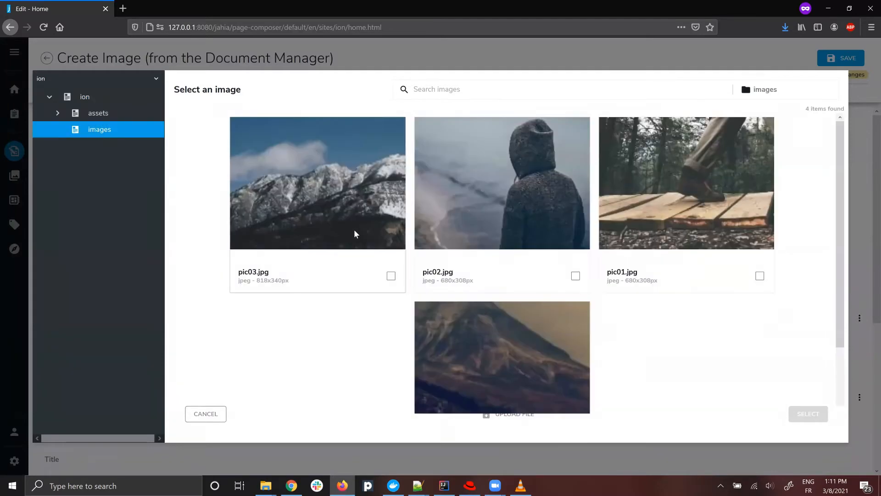
{"action": "left_click", "coordinate": [716, 227]}
{"action": "left_click", "coordinate": [810, 414]}
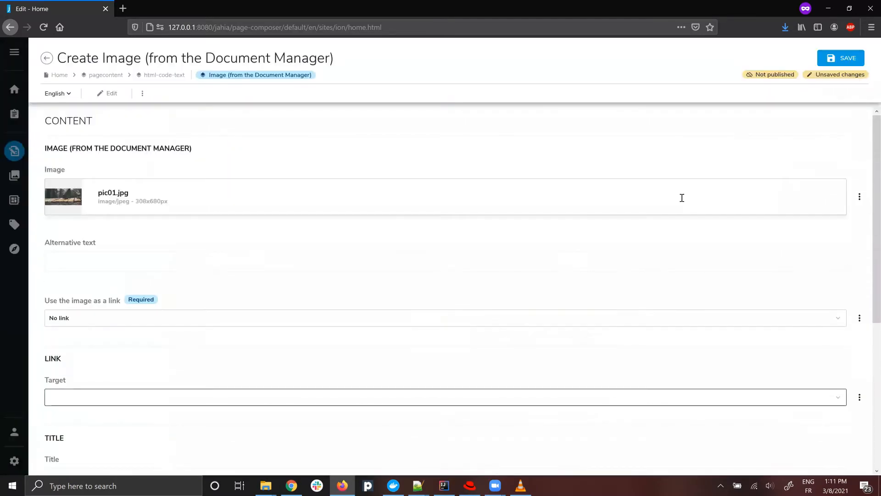
{"action": "left_click", "coordinate": [846, 63]}
{"action": "left_click", "coordinate": [48, 59]}
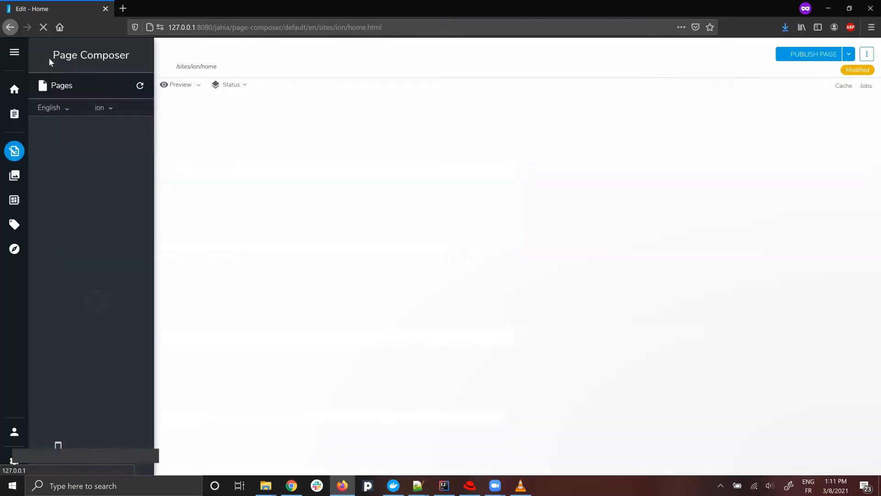
Replace the image above "Mollis adipiscing nisl" with pic03.jpg from the images folder and save the change.
{"action": "scroll", "coordinate": [599, 266], "scroll_direction": "down", "scroll_amount": 10}
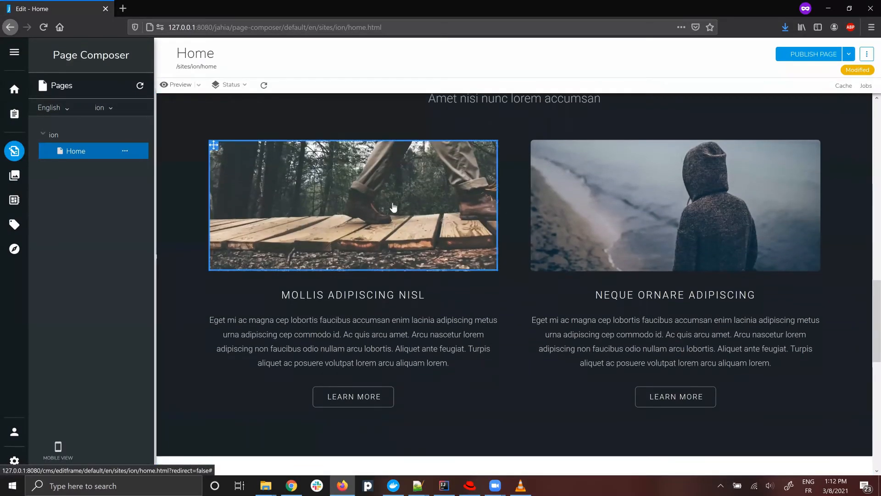
{"action": "right_click", "coordinate": [393, 207]}
{"action": "left_click", "coordinate": [402, 217]}
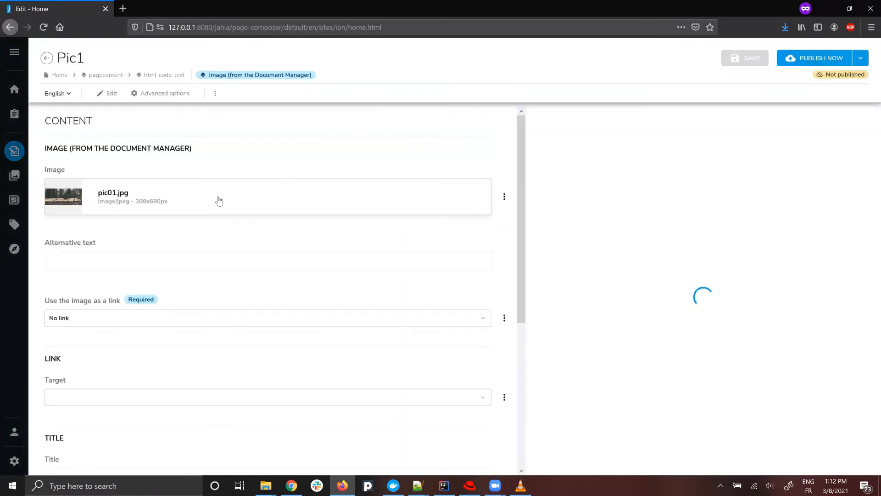
{"action": "left_click", "coordinate": [219, 200]}
{"action": "left_click", "coordinate": [300, 202]}
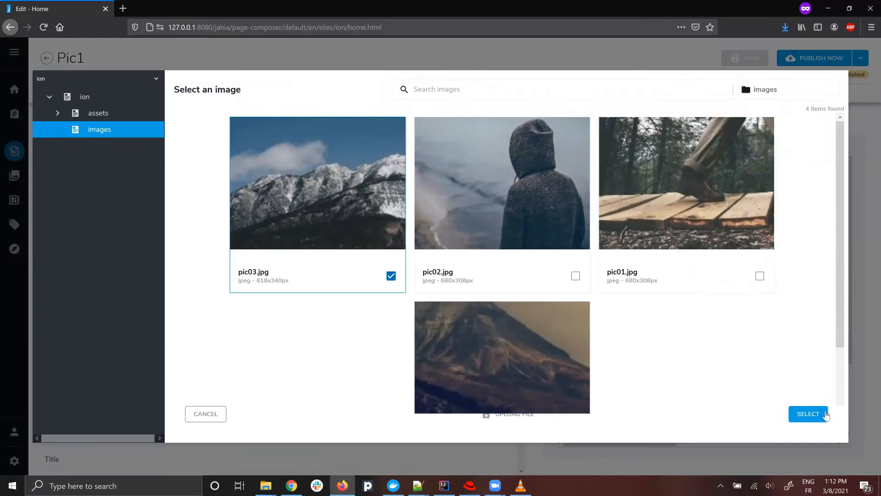
{"action": "left_click", "coordinate": [806, 414]}
{"action": "left_click", "coordinate": [737, 62]}
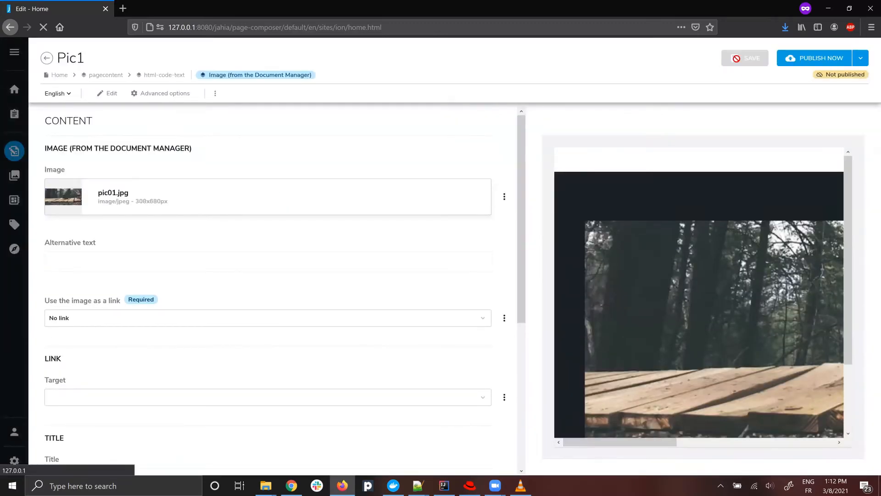
{"action": "left_click", "coordinate": [46, 59]}
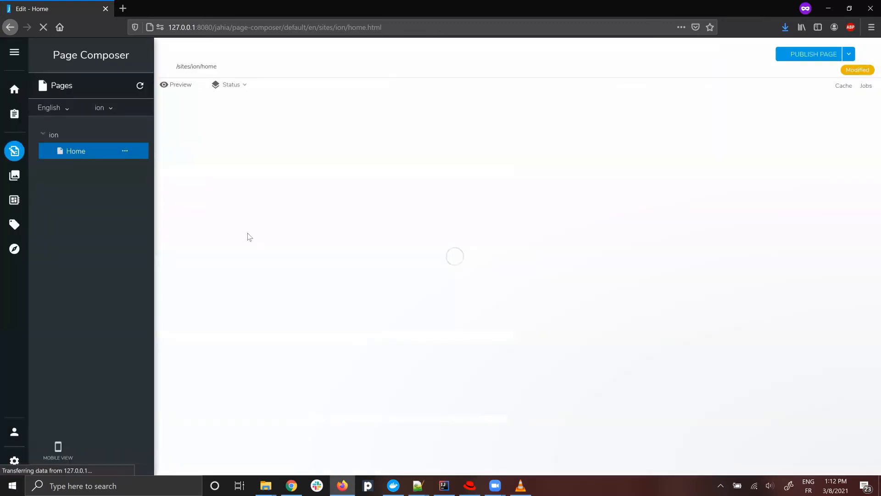
In the page's HTML code, add data-jahia-area="content-area" to the div with class "8u" in section three.
{"action": "scroll", "coordinate": [448, 266], "scroll_direction": "down", "scroll_amount": 5}
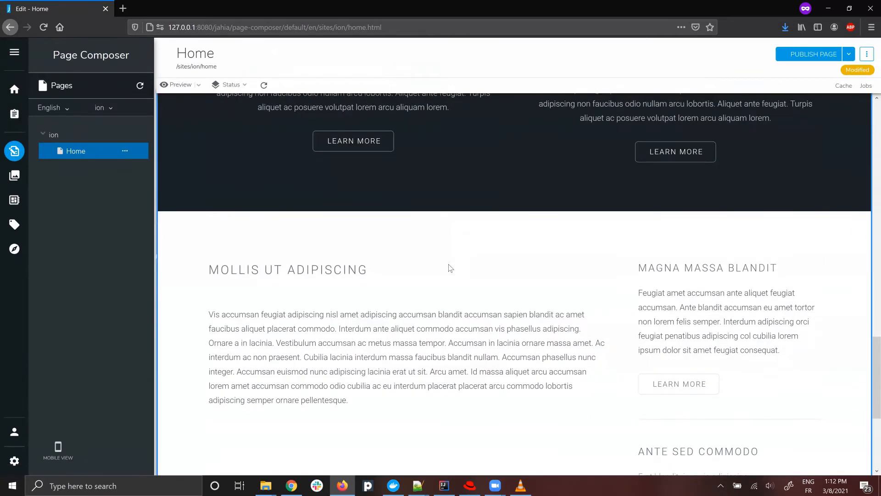
{"action": "scroll", "coordinate": [503, 260], "scroll_direction": "down", "scroll_amount": 1}
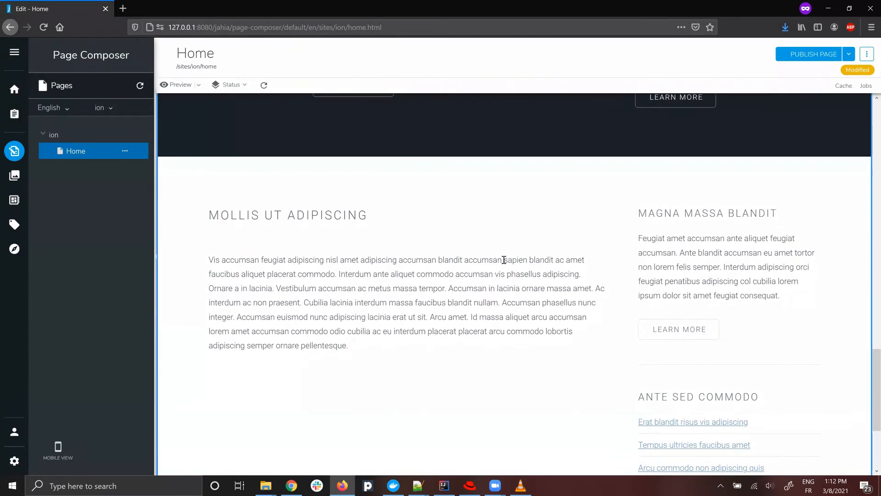
{"action": "scroll", "coordinate": [503, 260], "scroll_direction": "down", "scroll_amount": 1}
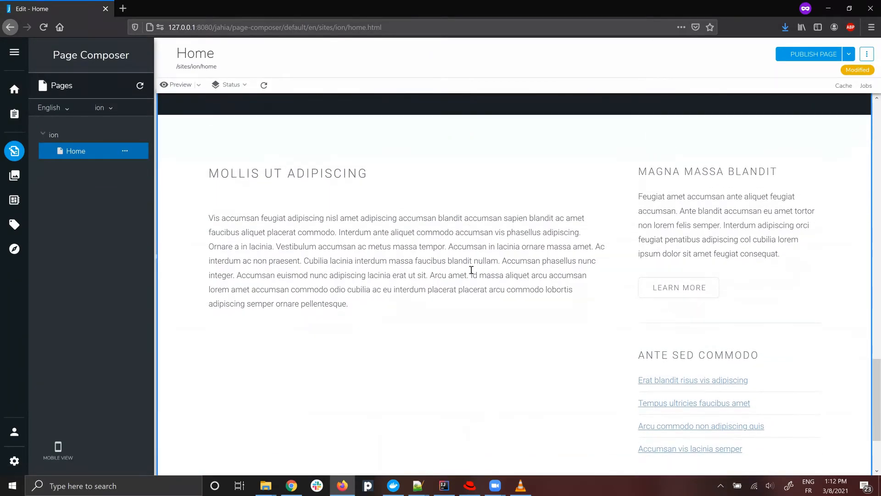
{"action": "double_click", "coordinate": [242, 230]}
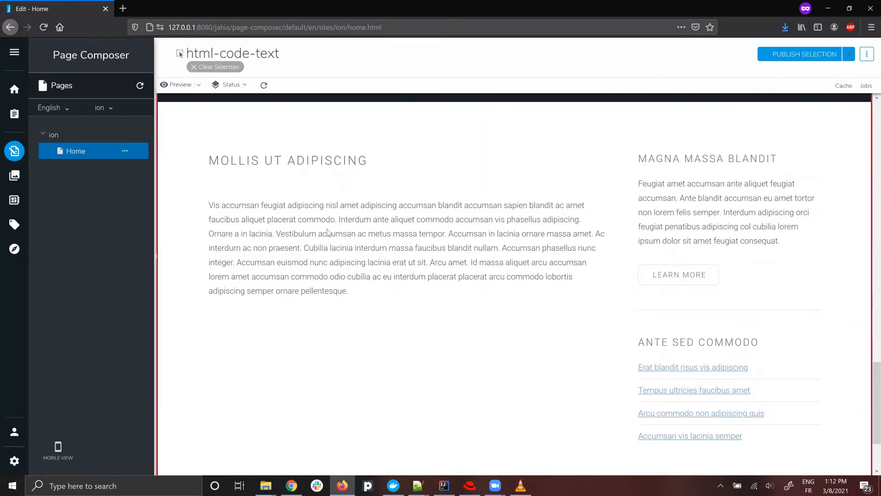
{"action": "scroll", "coordinate": [523, 275], "scroll_direction": "down", "scroll_amount": 10}
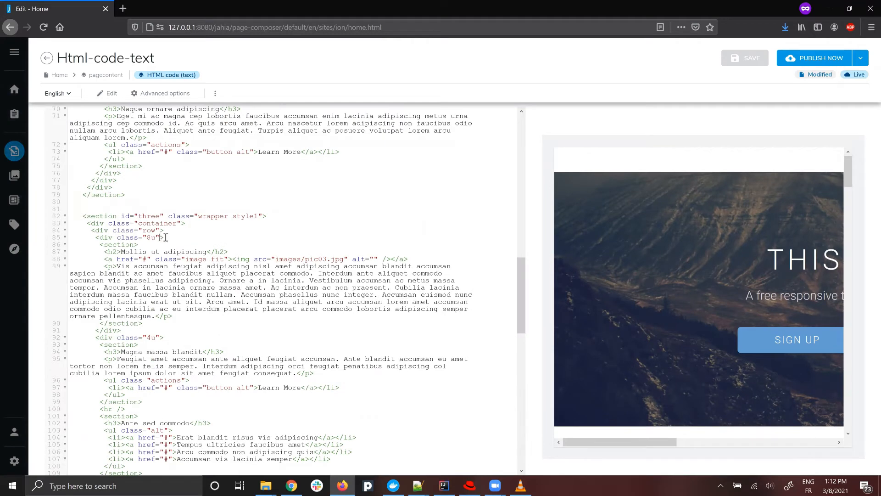
{"action": "type", "text": "data-jahia-area="}
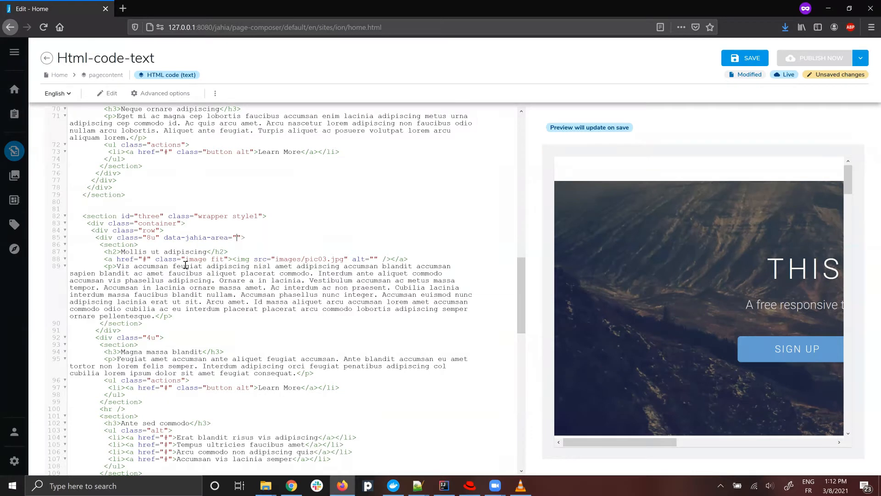
{"action": "type", "text": "content-area"}
Copy the whole "Mollis ut adipiscing" section markup inside the content-area div and save the HTML code.
{"action": "left_click_drag", "start_coordinate": [151, 317], "coordinate": [75, 280]}
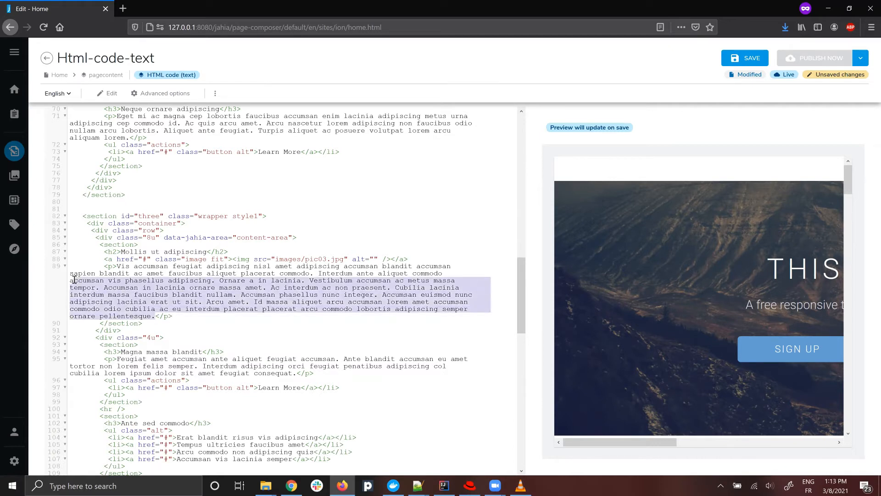
{"action": "left_click_drag", "start_coordinate": [142, 323], "coordinate": [36, 248]}
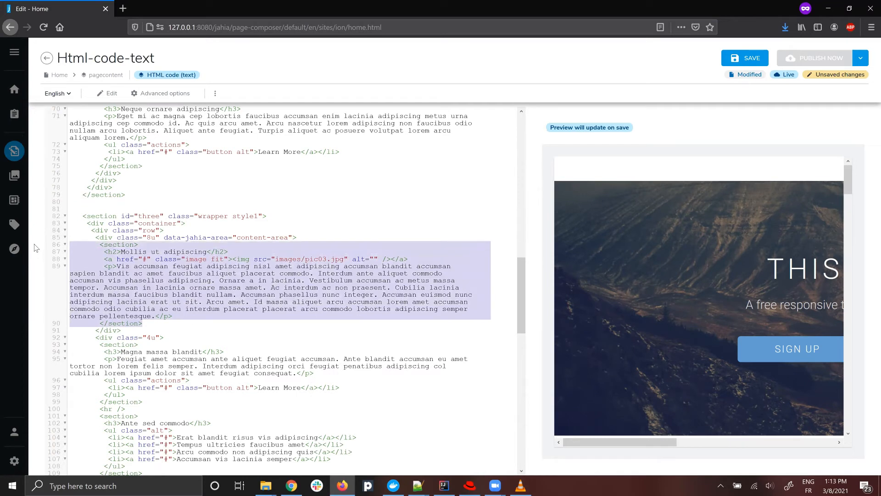
{"action": "left_click", "coordinate": [752, 60]}
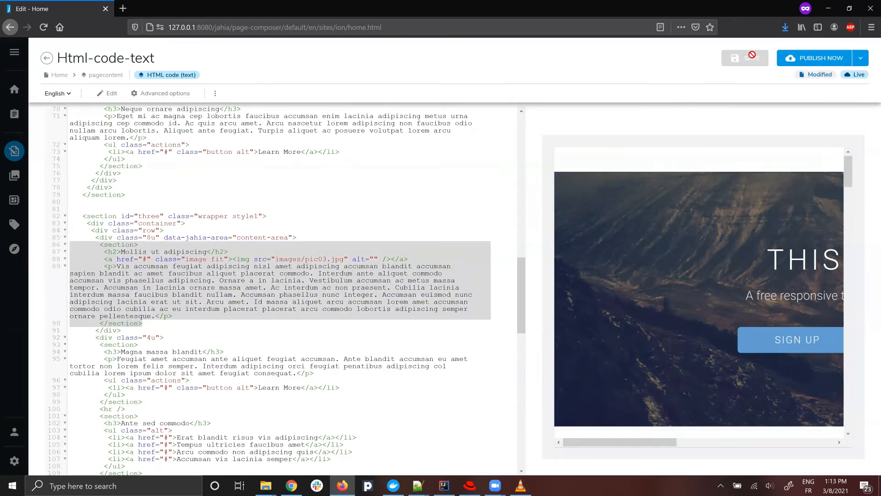
{"action": "left_click", "coordinate": [46, 59]}
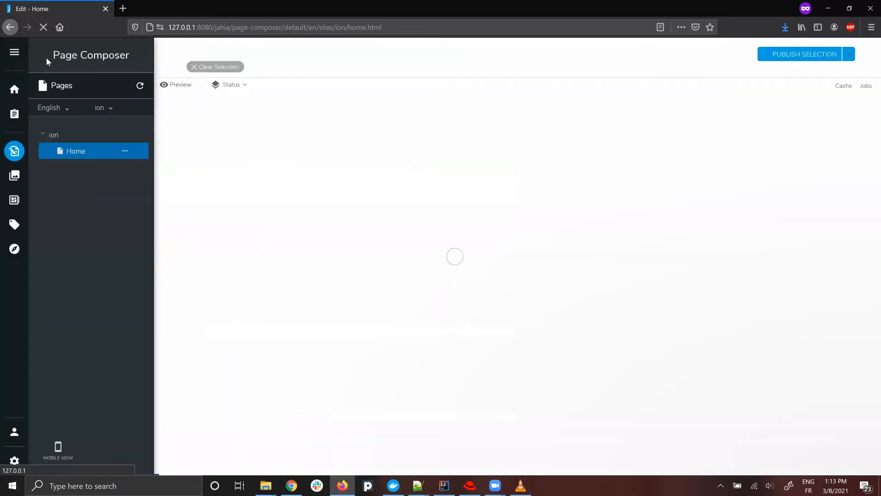
Create a rich text item in the Home page's content-area, using the copied section markup as its source, and save it.
{"action": "scroll", "coordinate": [363, 268], "scroll_direction": "down", "scroll_amount": 15}
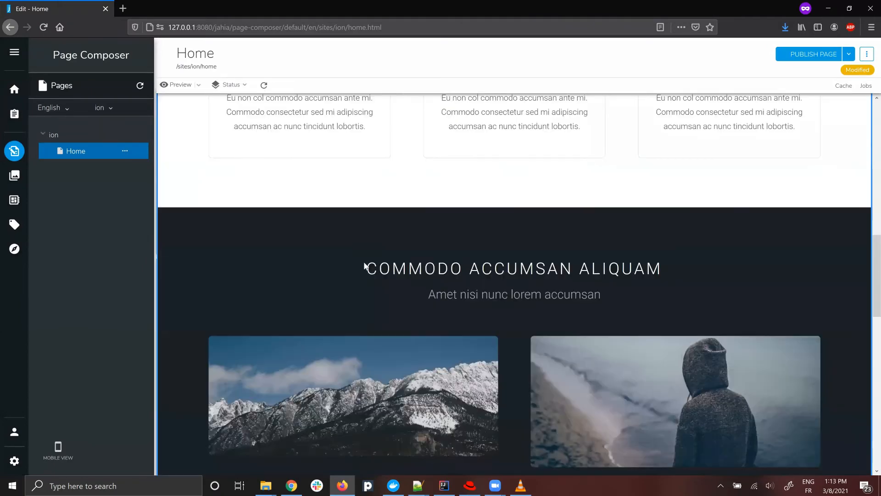
{"action": "scroll", "coordinate": [356, 193], "scroll_direction": "up", "scroll_amount": 3}
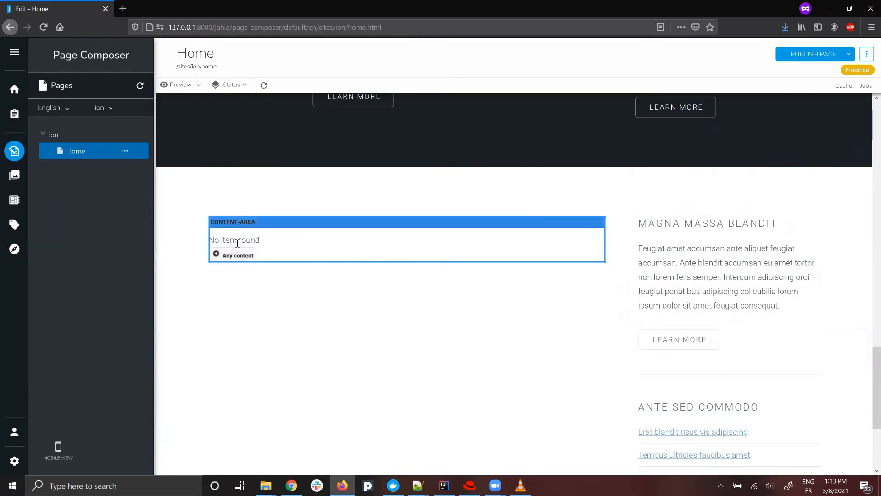
{"action": "left_click", "coordinate": [246, 255]}
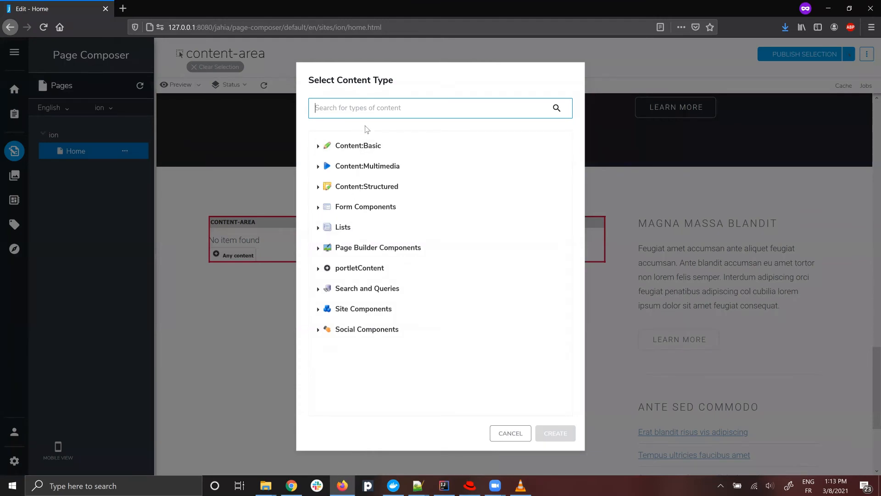
{"action": "type", "text": "rich"}
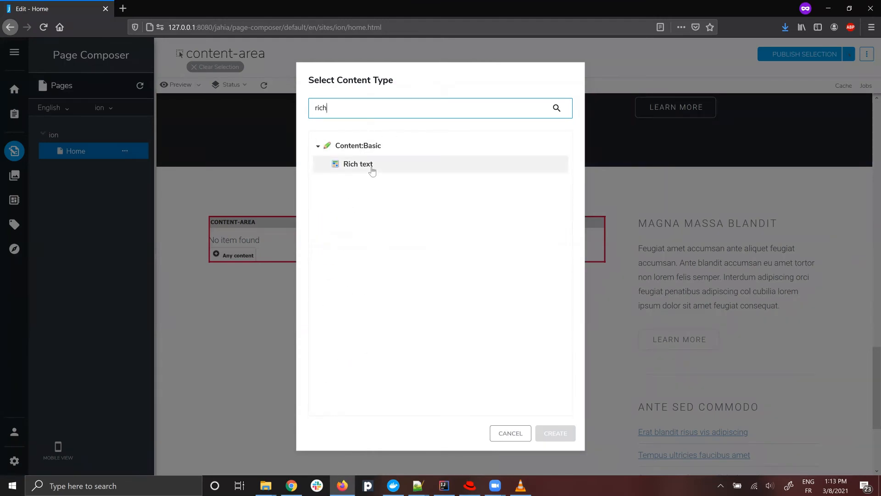
{"action": "left_click", "coordinate": [367, 164]}
{"action": "left_click", "coordinate": [555, 431]}
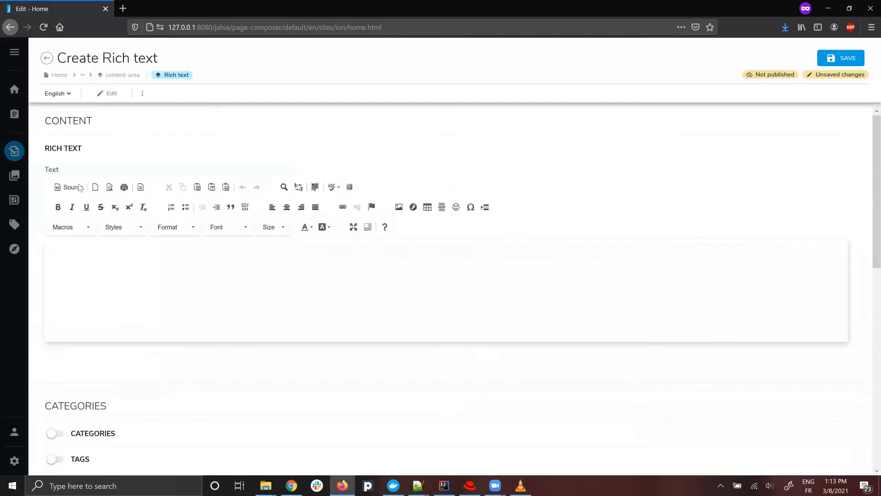
{"action": "left_click", "coordinate": [79, 187]}
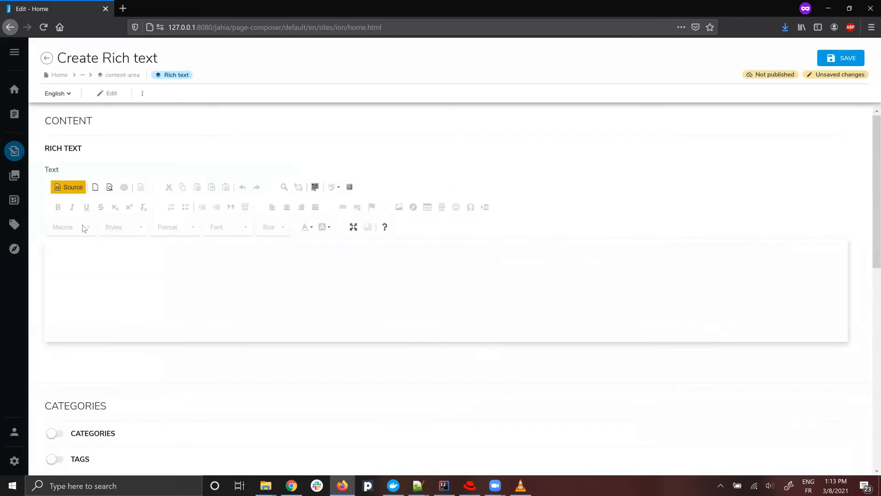
{"action": "key", "text": "ctrl+v"}
{"action": "left_click", "coordinate": [841, 57]}
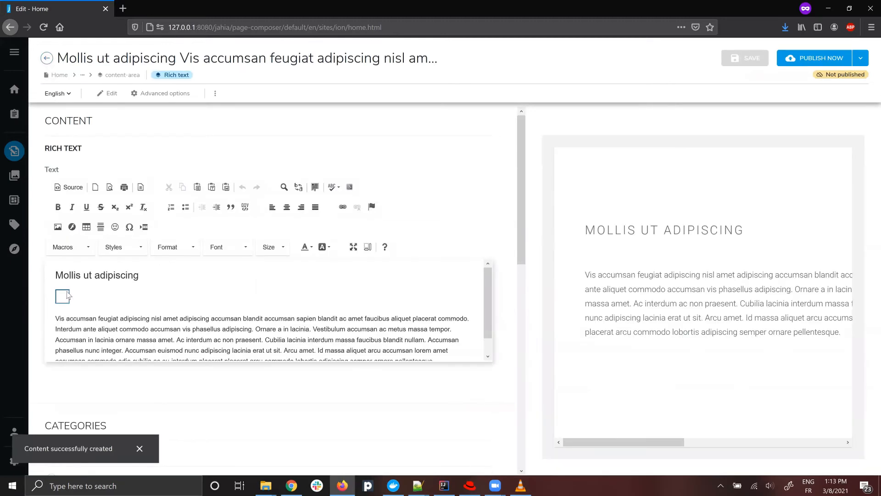
Point the broken image in the new rich text to pic03.jpg from the ion images folder and save the content.
{"action": "double_click", "coordinate": [64, 300]}
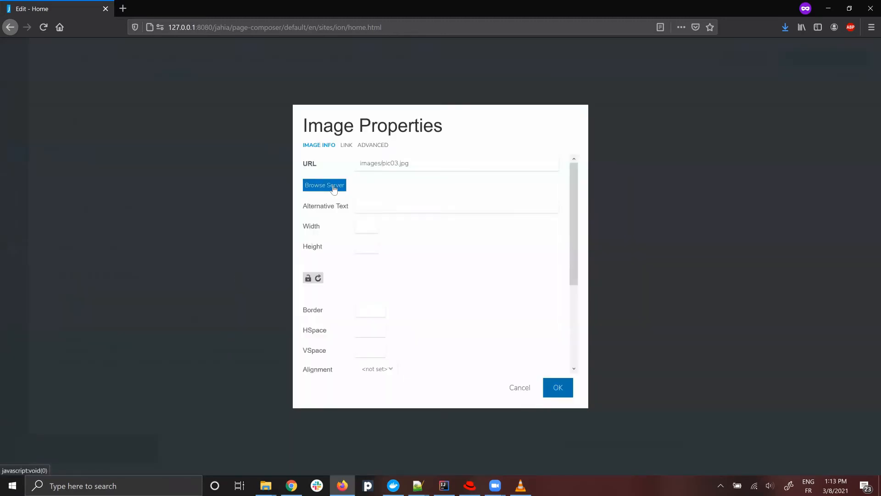
{"action": "left_click", "coordinate": [333, 187]}
{"action": "left_click", "coordinate": [50, 96]}
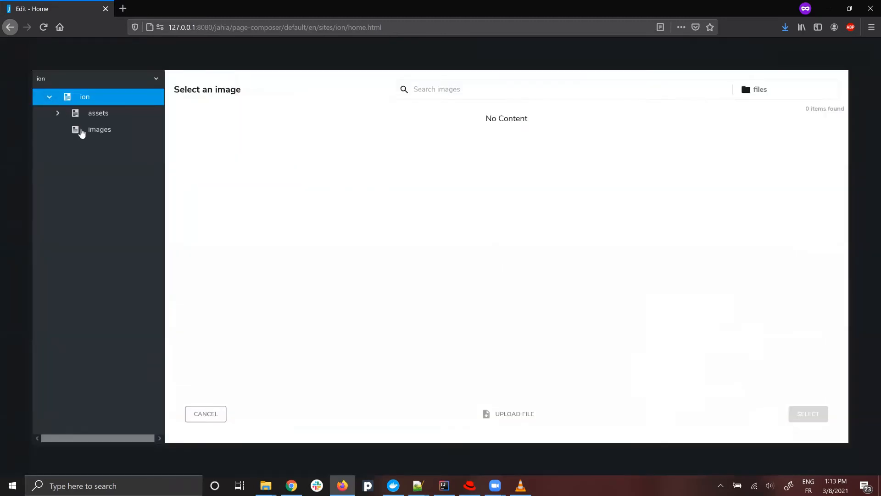
{"action": "left_click", "coordinate": [92, 130]}
{"action": "left_click", "coordinate": [334, 220]}
{"action": "left_click", "coordinate": [810, 414]}
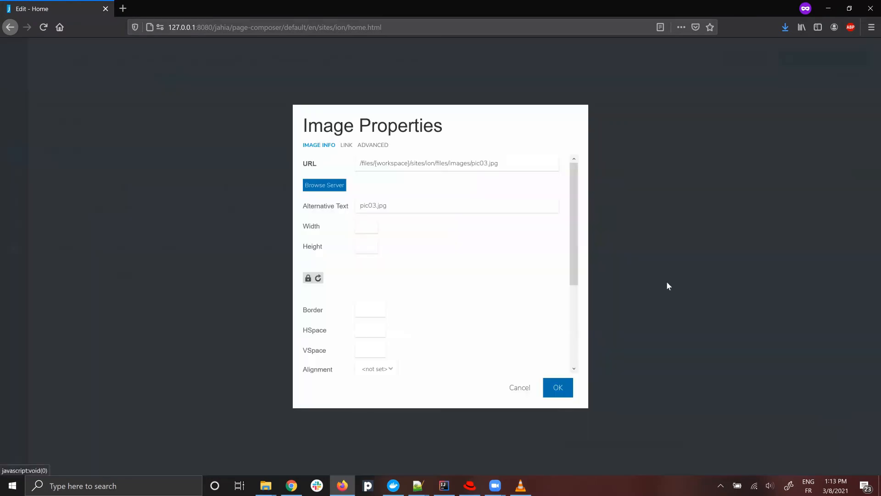
{"action": "left_click", "coordinate": [559, 388]}
{"action": "left_click", "coordinate": [748, 59]}
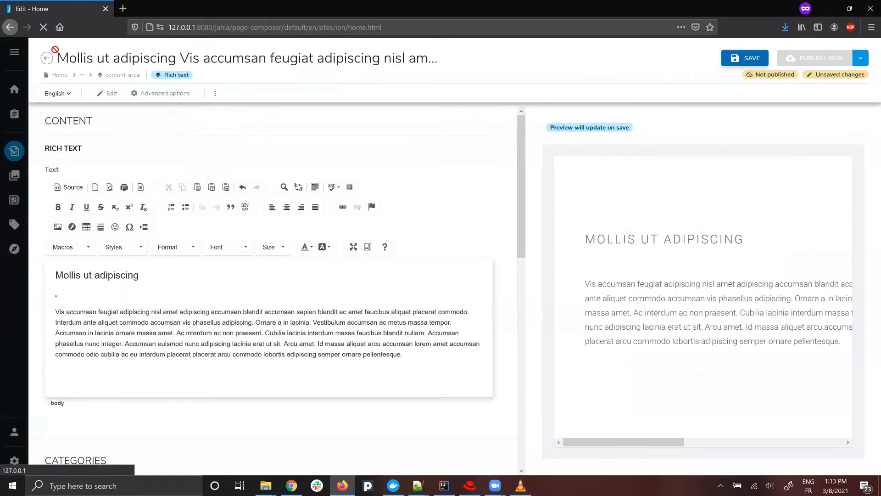
{"action": "left_click", "coordinate": [46, 58]}
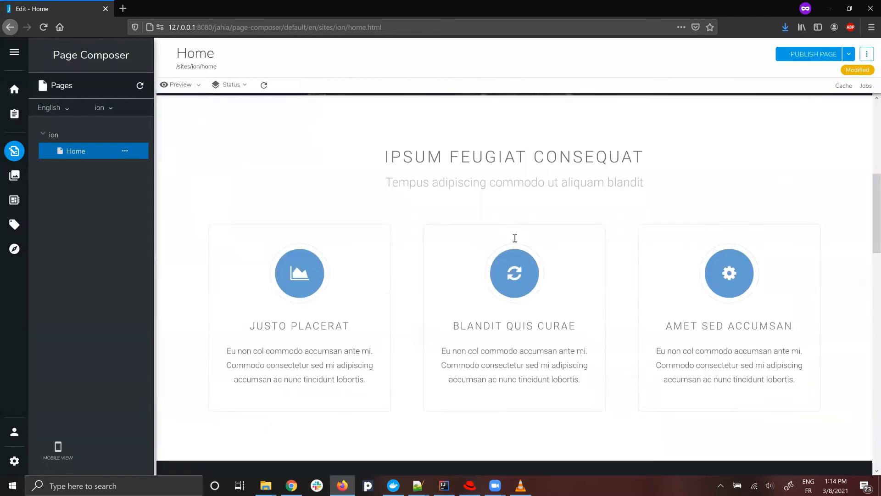
Review the content area on the Home page, including its heading, image, paragraph and the option for adding more content.
{"action": "scroll", "coordinate": [482, 248], "scroll_direction": "down", "scroll_amount": 5}
{"action": "scroll", "coordinate": [450, 260], "scroll_direction": "down", "scroll_amount": 10}
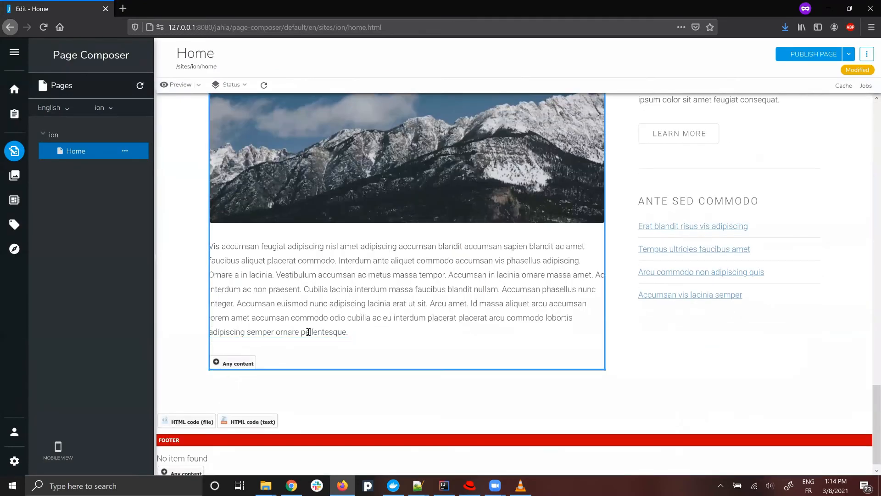
{"action": "scroll", "coordinate": [298, 361], "scroll_direction": "up", "scroll_amount": 2}
{"action": "scroll", "coordinate": [310, 360], "scroll_direction": "down", "scroll_amount": 1}
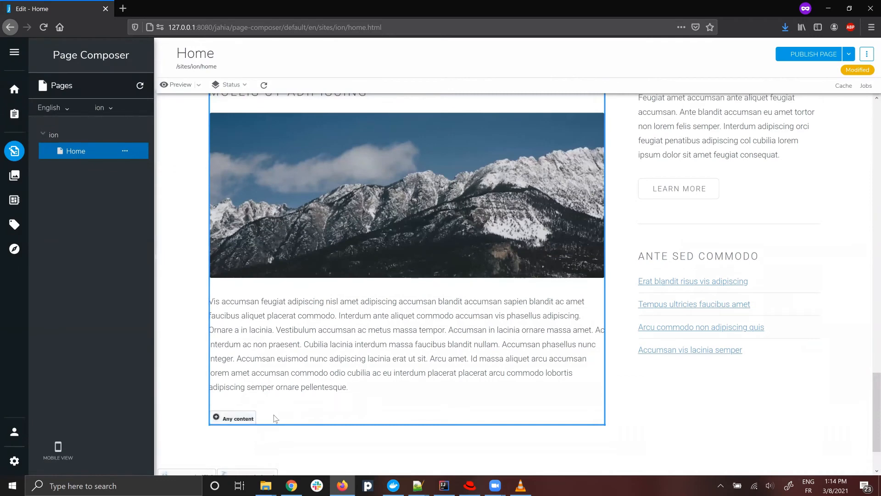
{"action": "scroll", "coordinate": [275, 418], "scroll_direction": "up", "scroll_amount": 2}
{"action": "scroll", "coordinate": [293, 390], "scroll_direction": "down", "scroll_amount": 3}
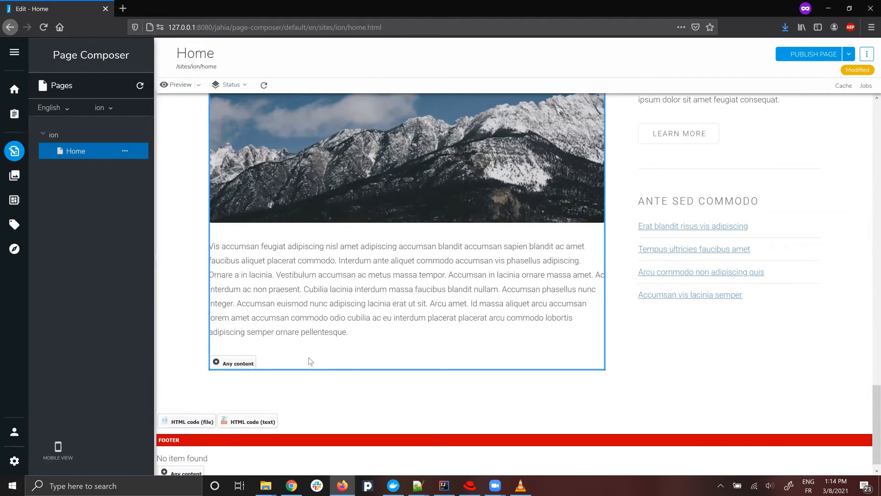
Add data-jahia-limit="2" and data-jahia-types="jnt:bigText jnt:imageReferenceLink" to the content-area div in the Home page's HTML code and save it.
{"action": "scroll", "coordinate": [310, 361], "scroll_direction": "up", "scroll_amount": 2}
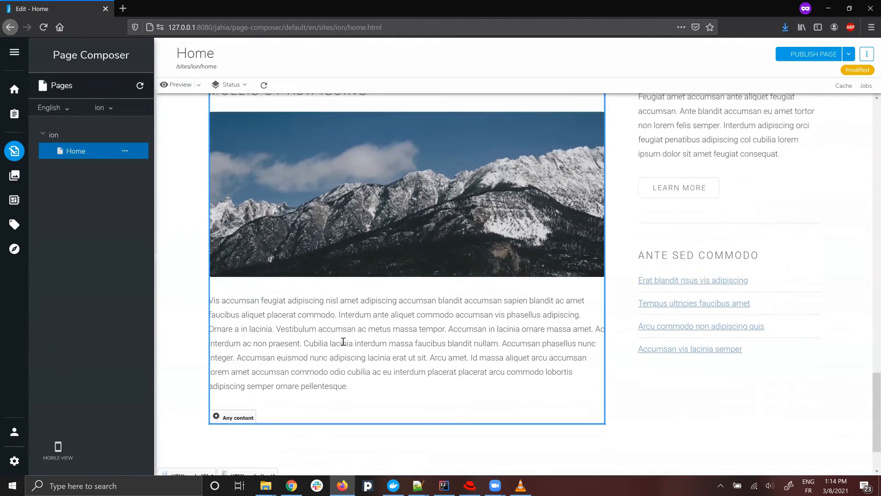
{"action": "scroll", "coordinate": [343, 342], "scroll_direction": "down", "scroll_amount": 1}
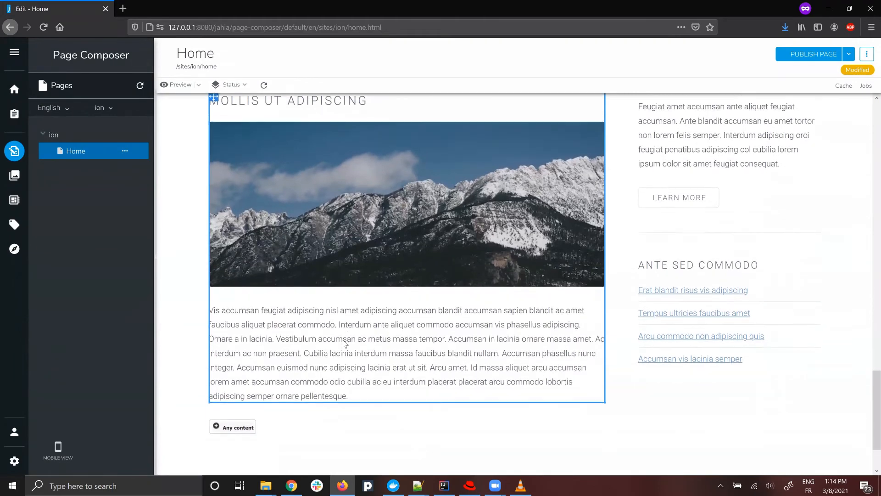
{"action": "scroll", "coordinate": [321, 348], "scroll_direction": "up", "scroll_amount": 2}
{"action": "right_click", "coordinate": [236, 150]}
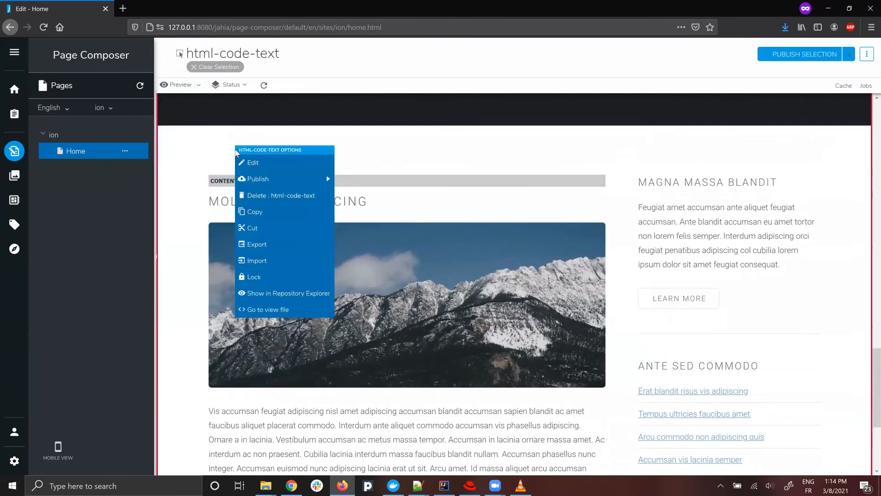
{"action": "left_click", "coordinate": [253, 164]}
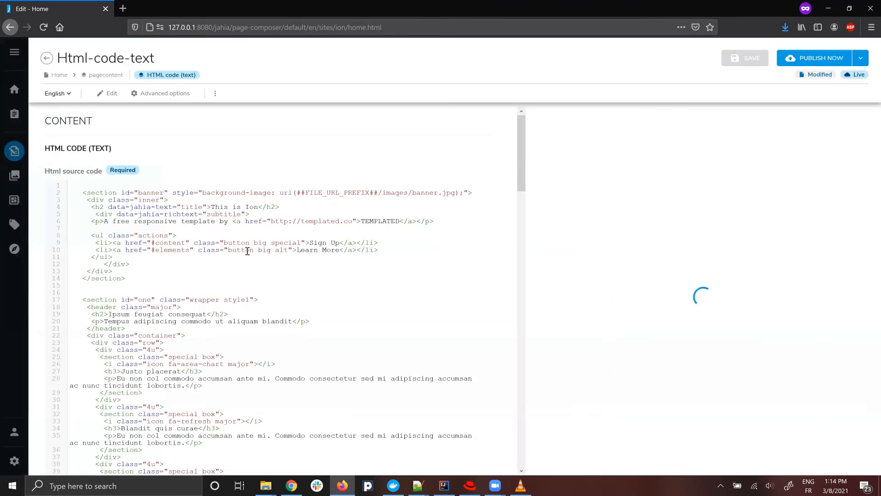
{"action": "scroll", "coordinate": [428, 211], "scroll_direction": "down", "scroll_amount": 1}
{"action": "scroll", "coordinate": [430, 255], "scroll_direction": "down", "scroll_amount": 10}
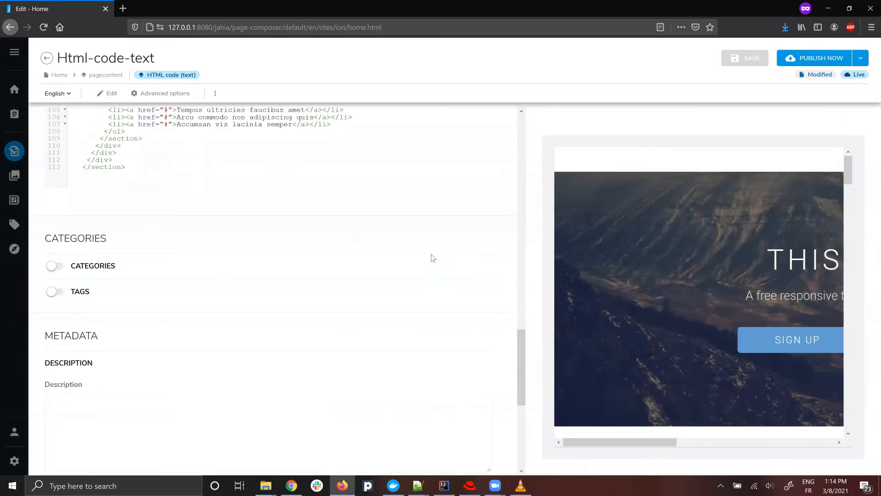
{"action": "scroll", "coordinate": [425, 256], "scroll_direction": "up", "scroll_amount": 5}
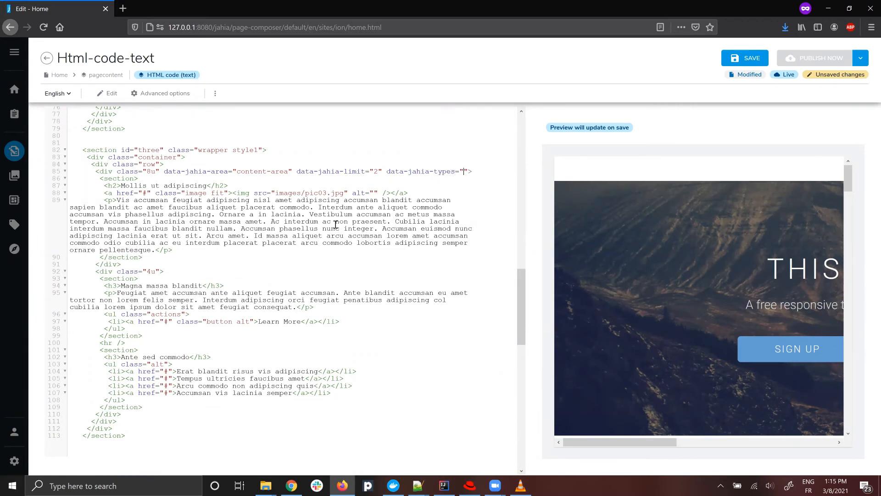
{"action": "type", "text": "jnt:bigText jnt:imag"}
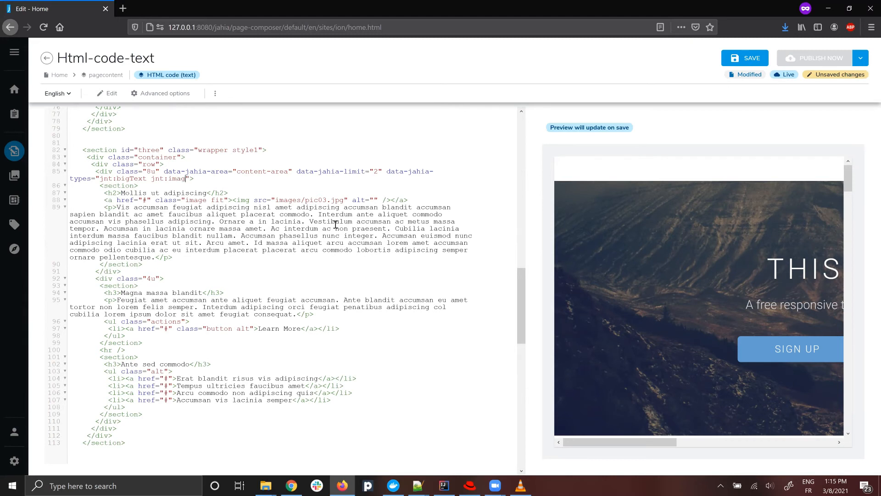
{"action": "type", "text": "eLink"}
{"action": "left_click", "coordinate": [733, 62]}
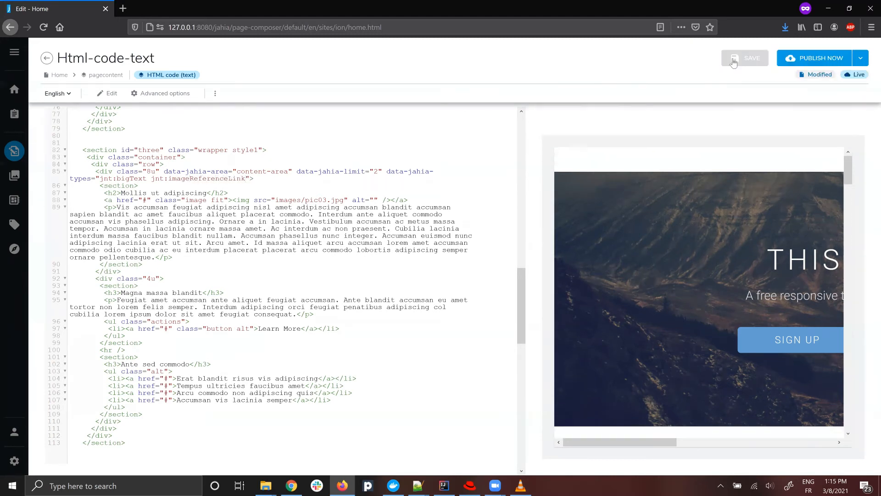
{"action": "left_click", "coordinate": [48, 58]}
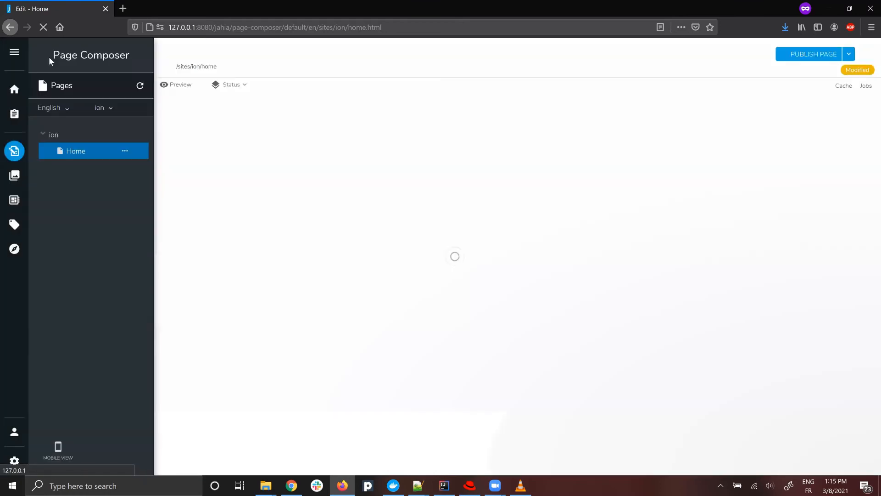
Start a new Image (from the Document Manager) item in the Home page's content-area, using pic01.jpg from the ion images folder.
{"action": "key", "text": "alt+Tab"}
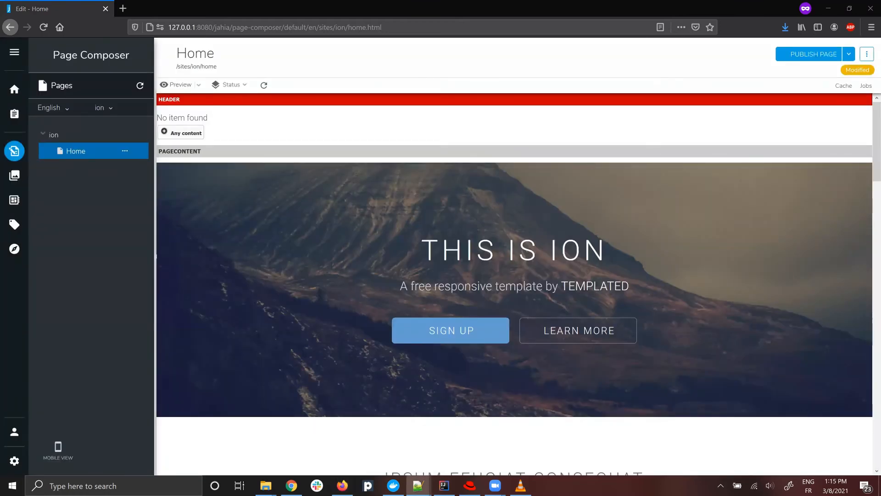
{"action": "scroll", "coordinate": [457, 332], "scroll_direction": "down", "scroll_amount": 15}
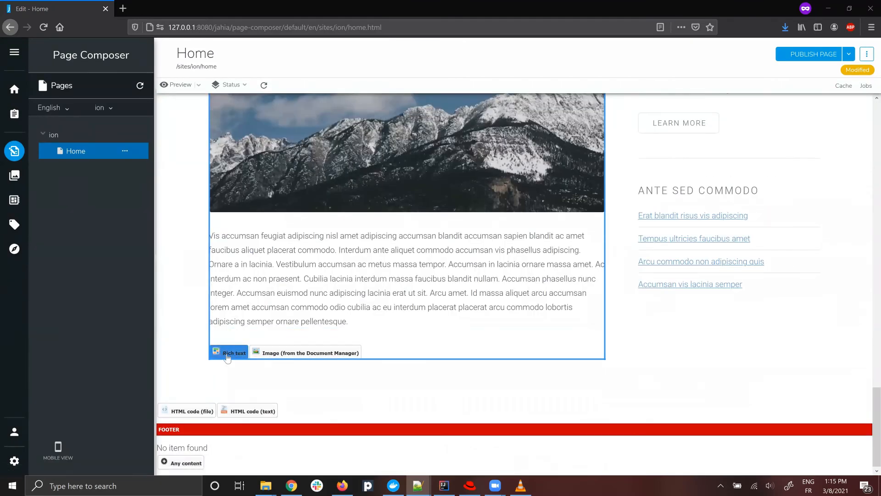
{"action": "left_click", "coordinate": [307, 353]}
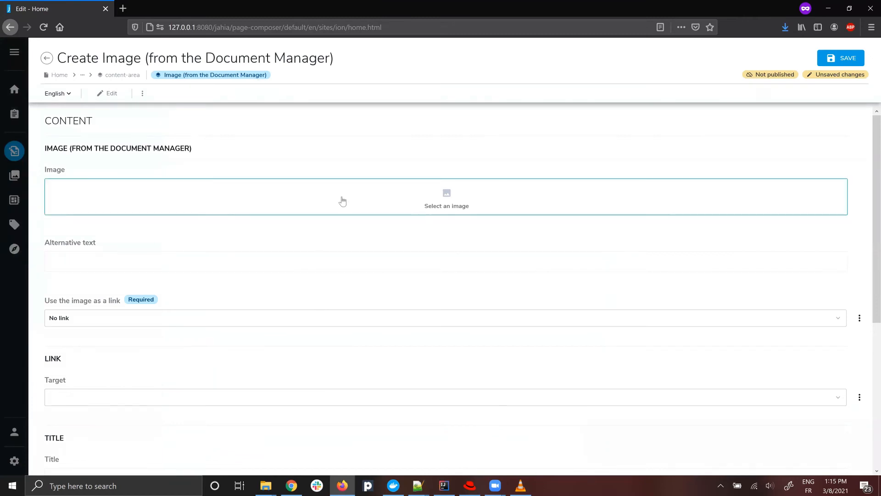
{"action": "left_click", "coordinate": [342, 201]}
{"action": "left_click", "coordinate": [49, 97]}
{"action": "left_click", "coordinate": [96, 130]}
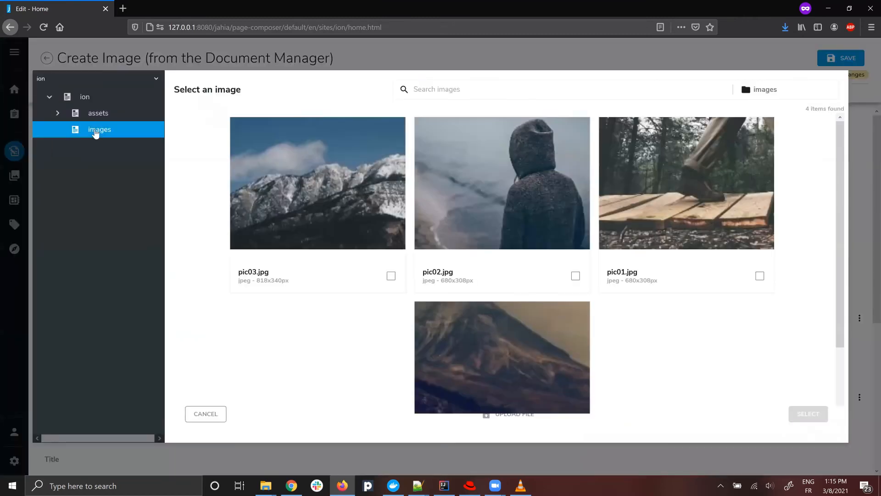
{"action": "left_click", "coordinate": [724, 242]}
{"action": "left_click", "coordinate": [808, 414]}
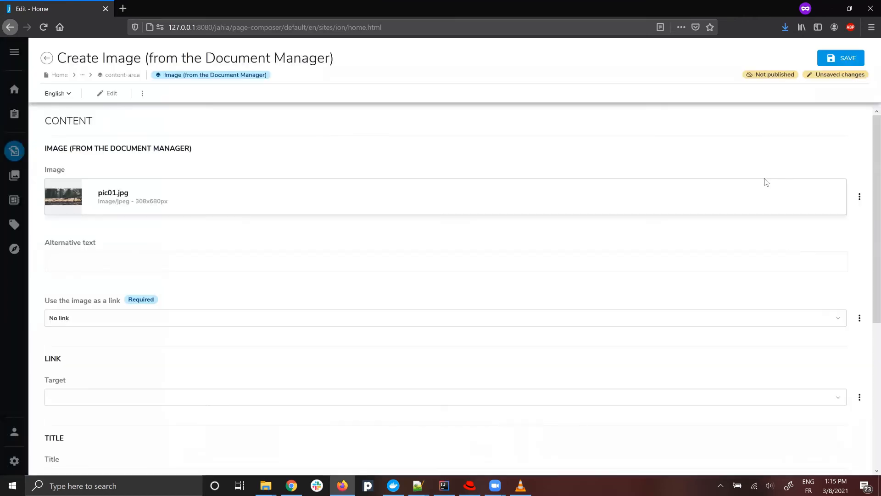
Enable customization of the new image's <img> tag, set its width to 50%, save the item and return to the Home page.
{"action": "scroll", "coordinate": [552, 261], "scroll_direction": "down", "scroll_amount": 5}
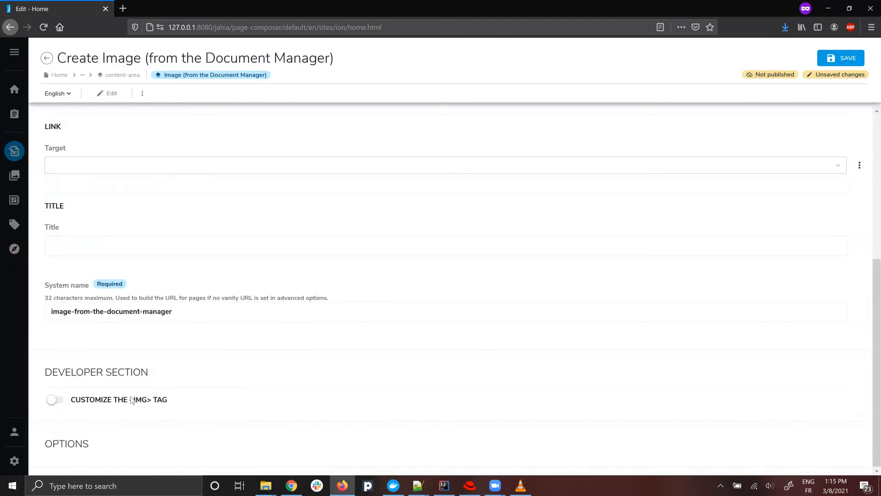
{"action": "left_click", "coordinate": [51, 405]}
{"action": "scroll", "coordinate": [244, 363], "scroll_direction": "down", "scroll_amount": 3}
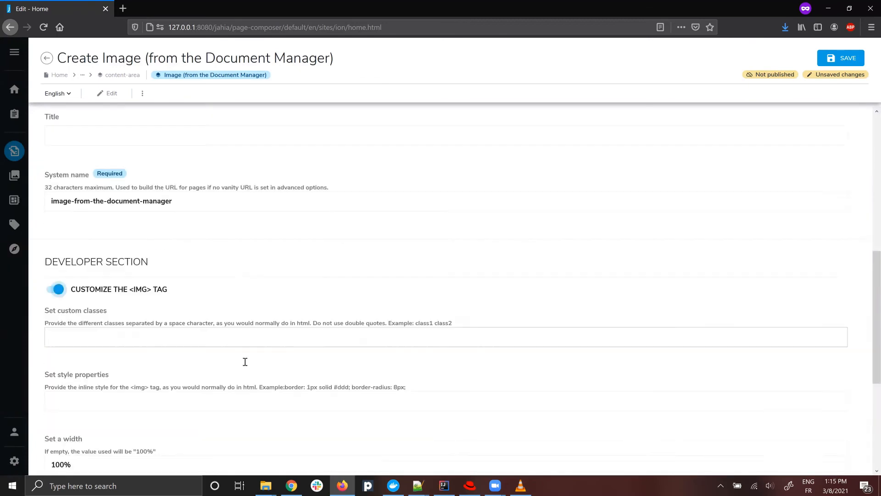
{"action": "scroll", "coordinate": [133, 304], "scroll_direction": "down", "scroll_amount": 2}
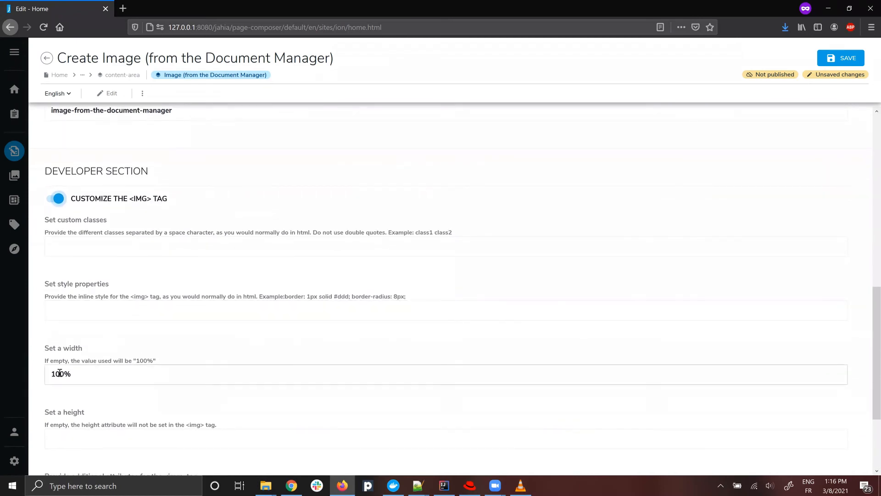
{"action": "left_click_drag", "start_coordinate": [59, 373], "coordinate": [49, 373]}
{"action": "type", "text": "5"}
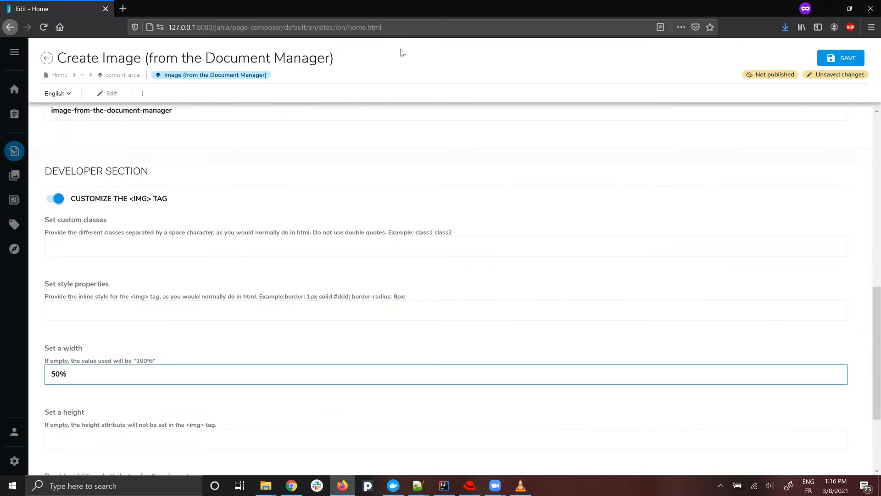
{"action": "left_click", "coordinate": [840, 58]}
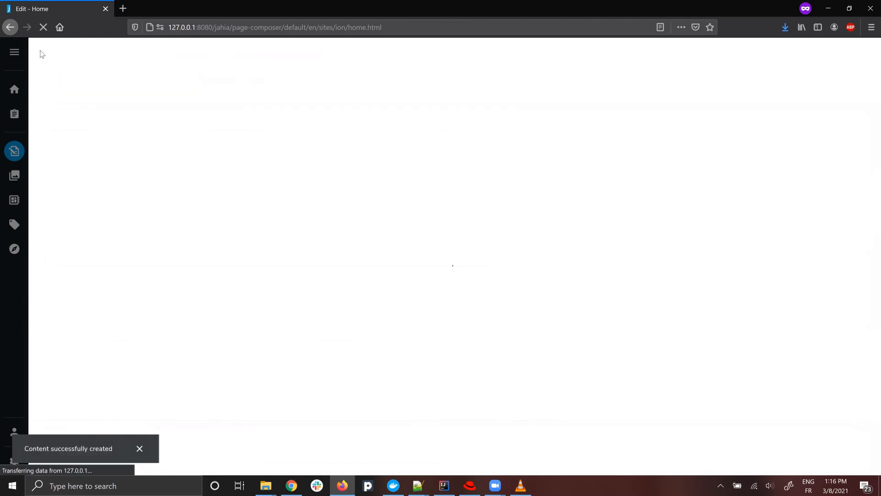
{"action": "left_click", "coordinate": [47, 59]}
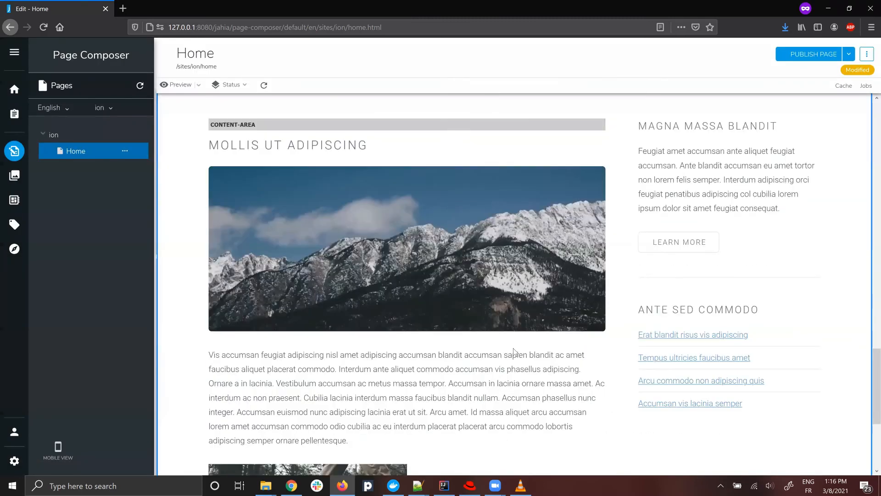
Set the content-area div's data-jahia-limit to 3 in the HTML code, save it and check the content area on the Home page.
{"action": "scroll", "coordinate": [441, 339], "scroll_direction": "down", "scroll_amount": 4}
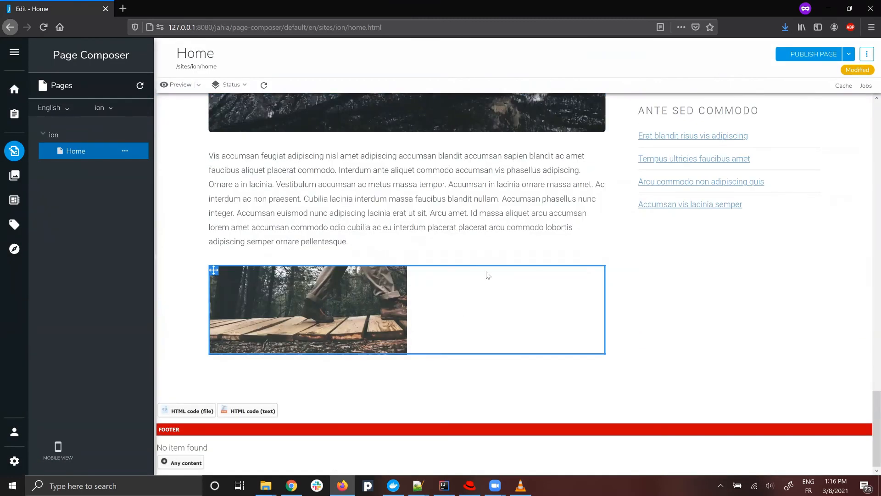
{"action": "scroll", "coordinate": [450, 290], "scroll_direction": "up", "scroll_amount": 2}
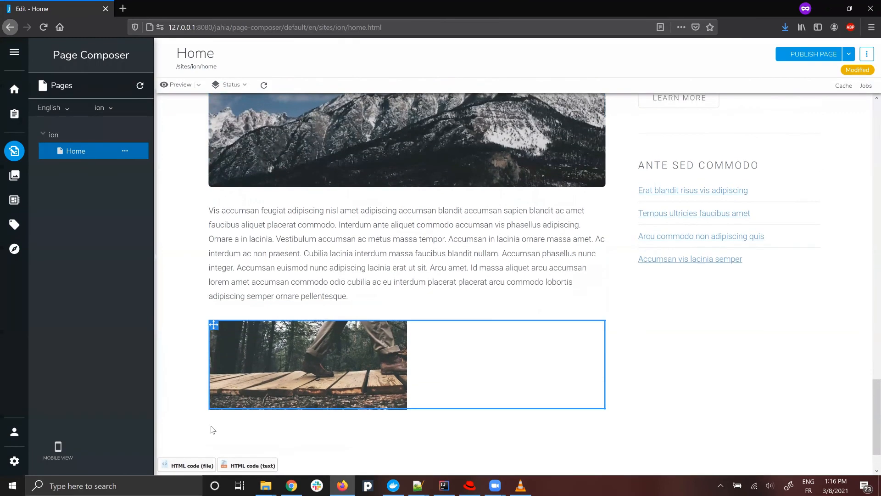
{"action": "scroll", "coordinate": [508, 400], "scroll_direction": "up", "scroll_amount": 2}
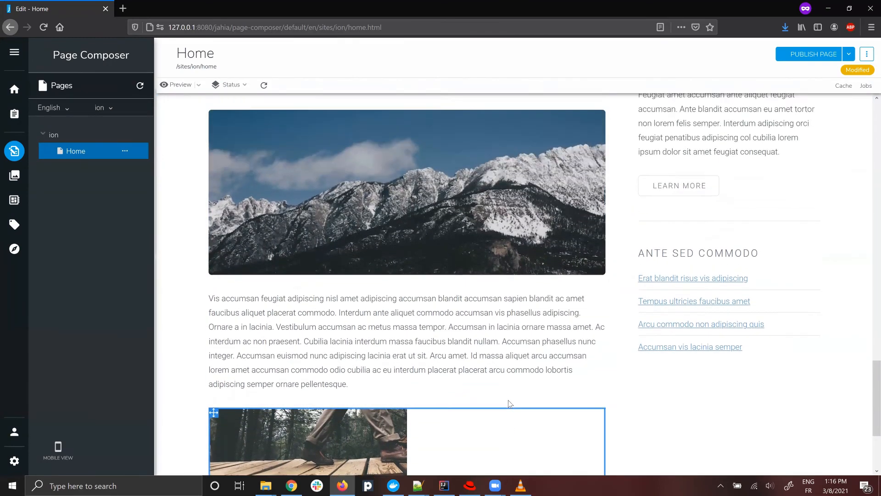
{"action": "scroll", "coordinate": [509, 400], "scroll_direction": "down", "scroll_amount": 2}
{"action": "right_click", "coordinate": [670, 358]}
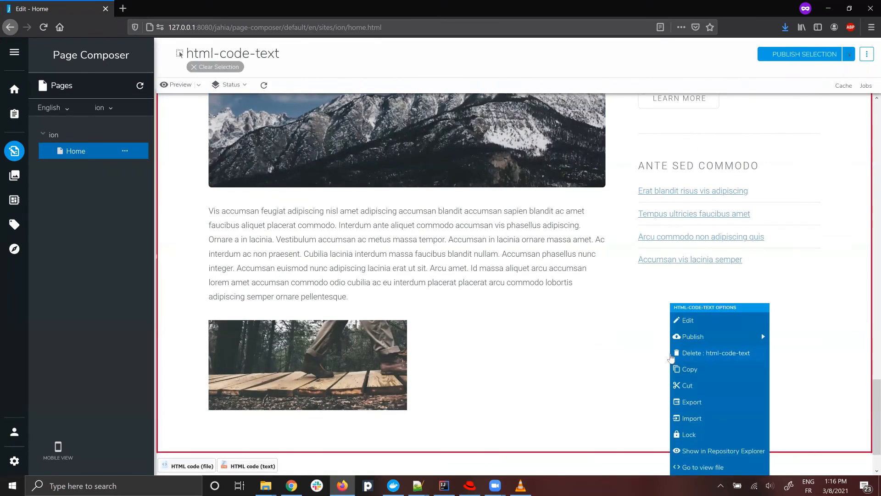
{"action": "left_click", "coordinate": [693, 323]}
{"action": "scroll", "coordinate": [353, 275], "scroll_direction": "down", "scroll_amount": 15}
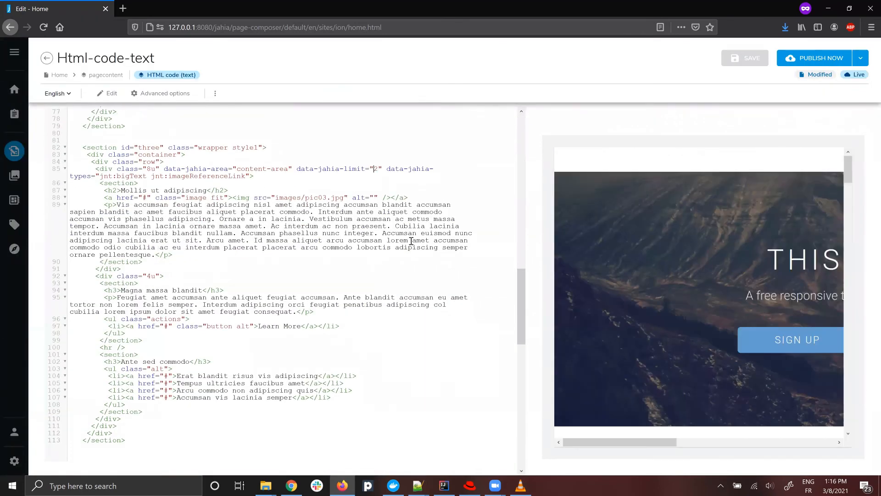
{"action": "key", "text": "Delete"}
{"action": "type", "text": "3"}
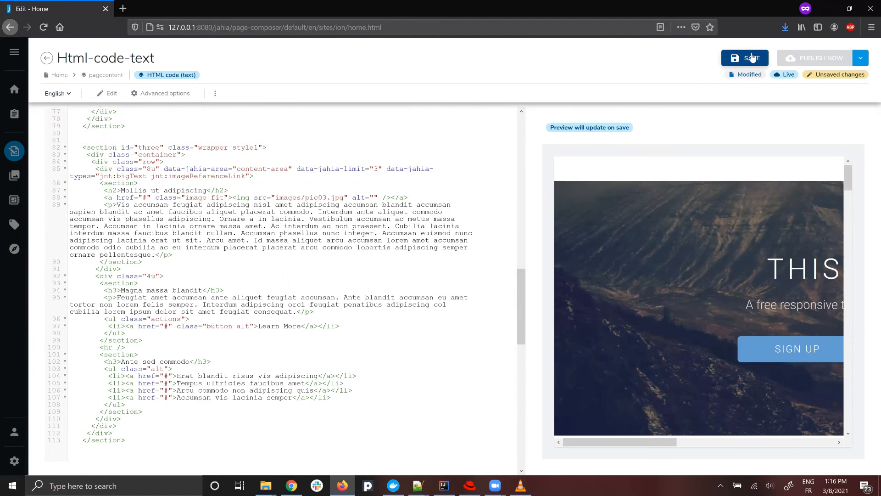
{"action": "left_click", "coordinate": [751, 57]}
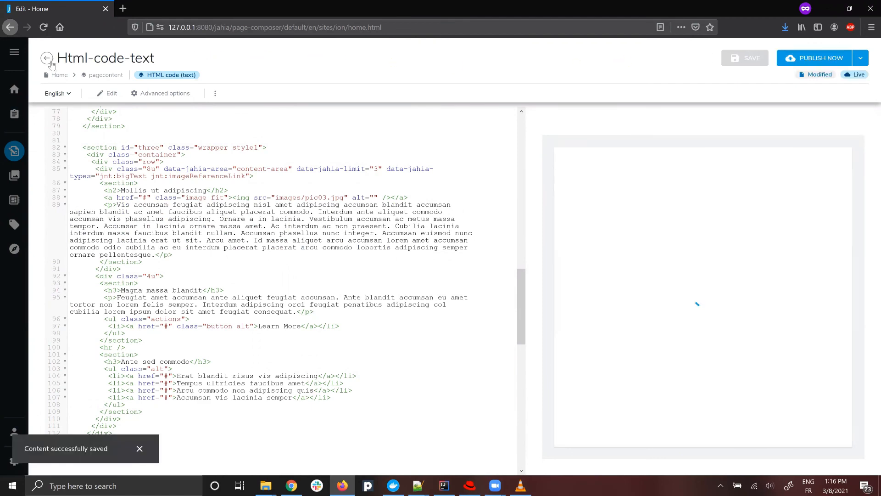
{"action": "left_click", "coordinate": [48, 58]}
{"action": "scroll", "coordinate": [426, 370], "scroll_direction": "down", "scroll_amount": 5}
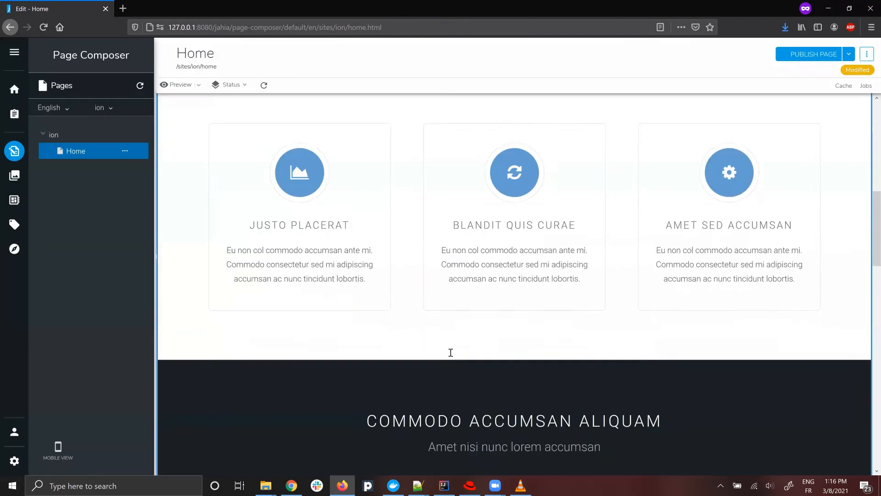
{"action": "scroll", "coordinate": [451, 352], "scroll_direction": "down", "scroll_amount": 10}
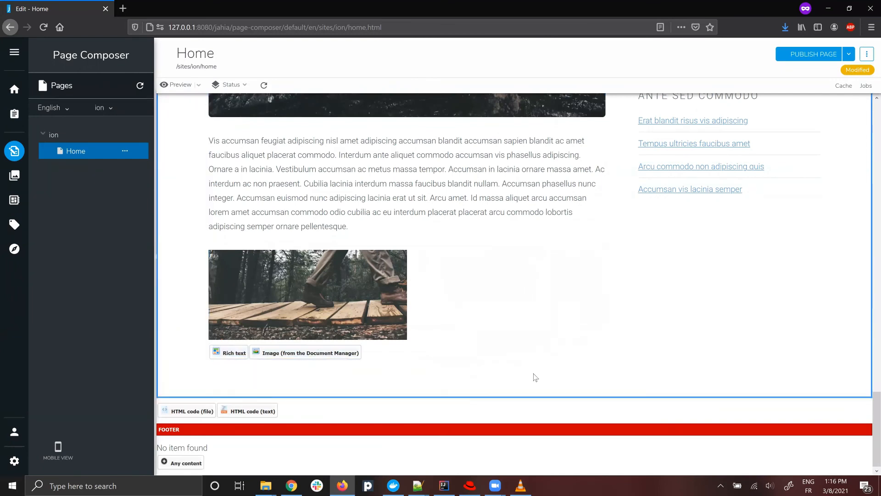